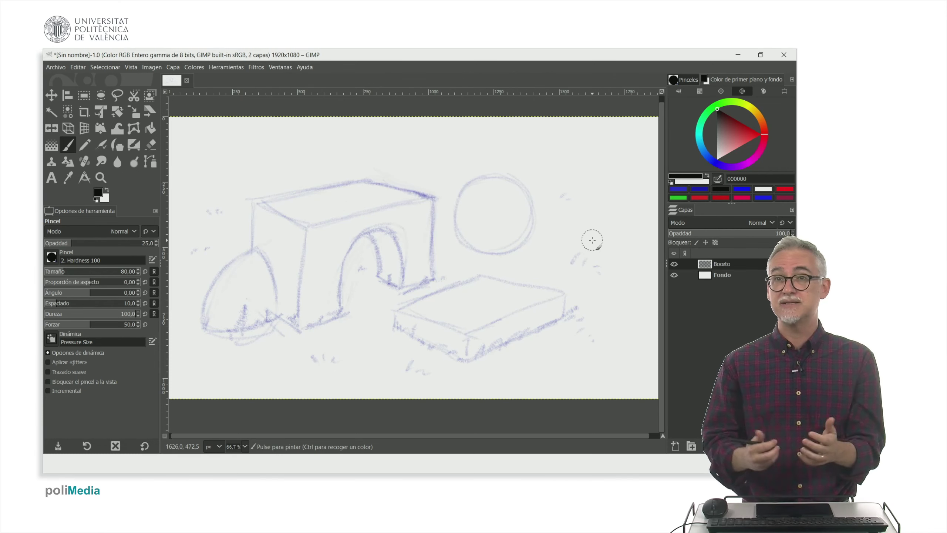
Add a new transparent layer named Tinta above the Boceto sketch.
key(shift+e)
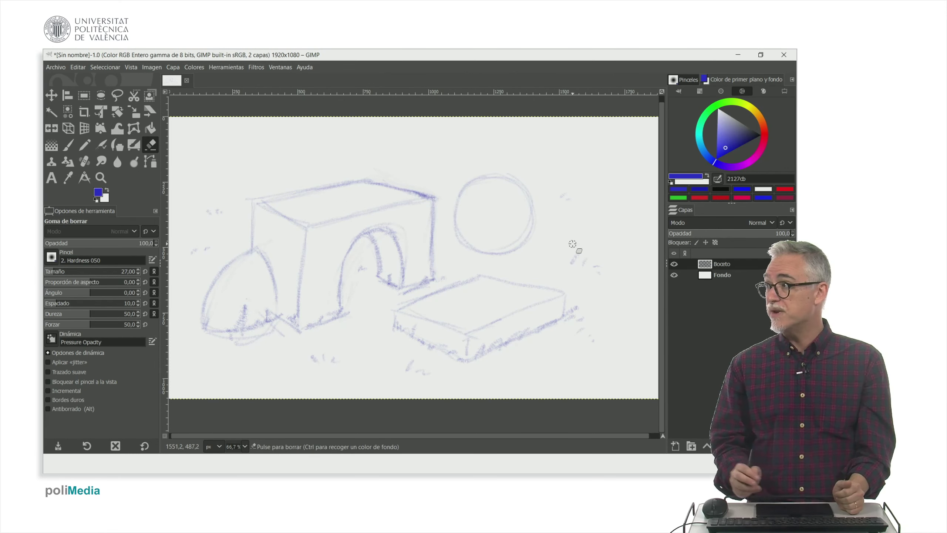
key(p)
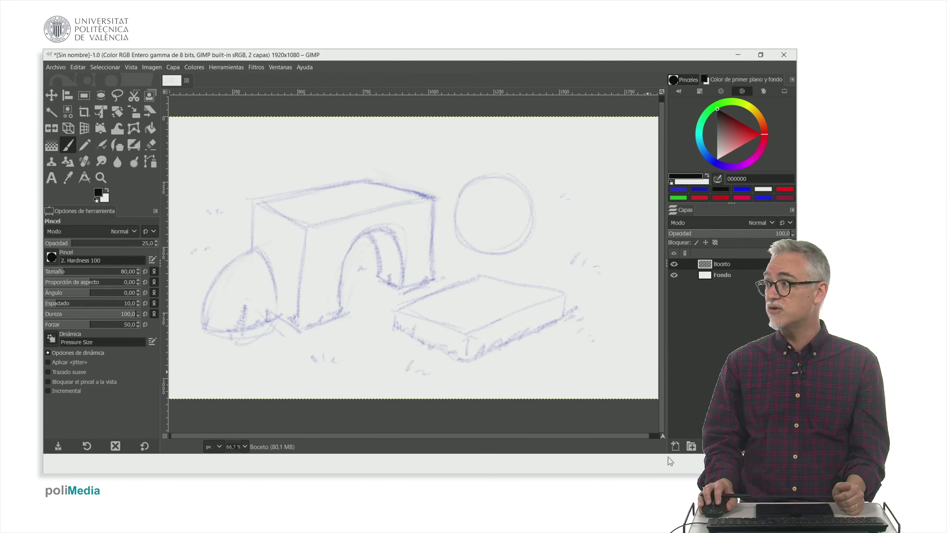
click(675, 446)
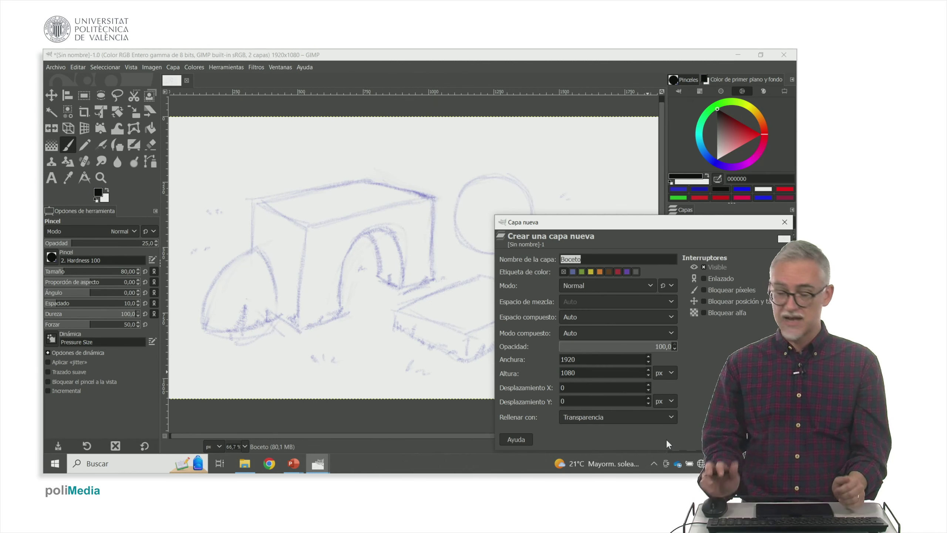
text(Tinta)
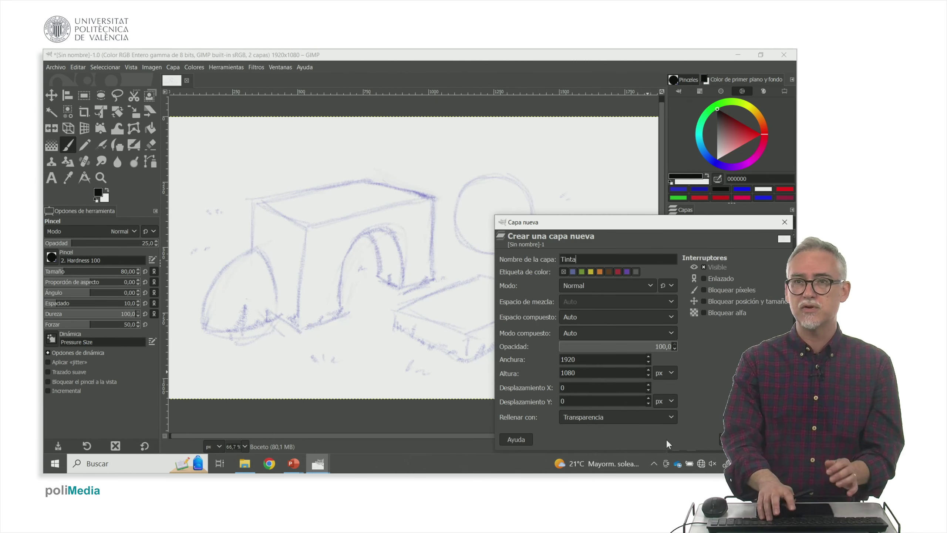
key(Return)
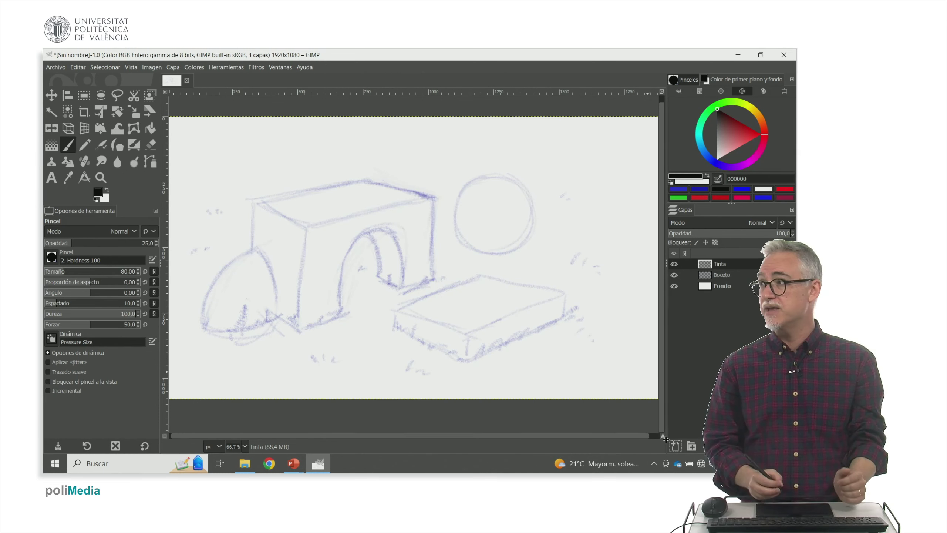
Reset the painting colour to black and switch to the Ink tool.
key(shift+e)
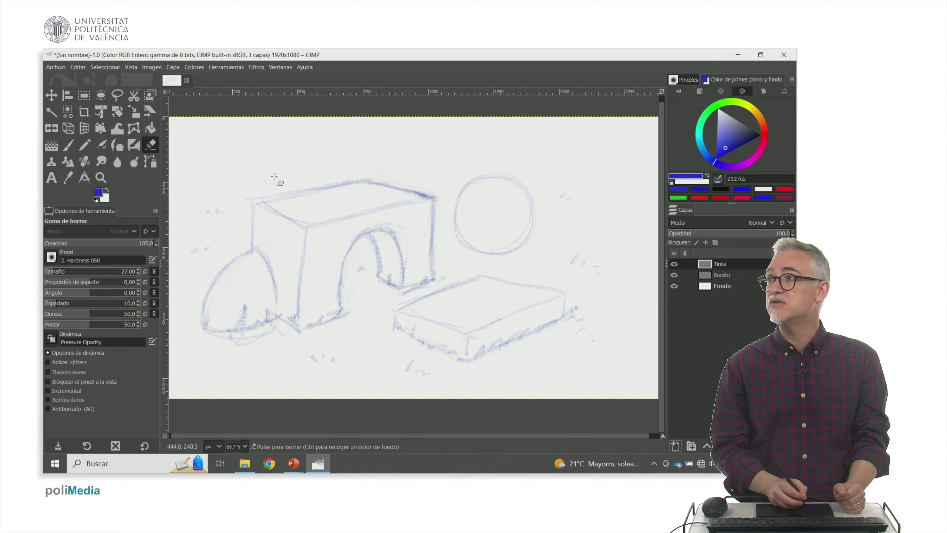
click(96, 200)
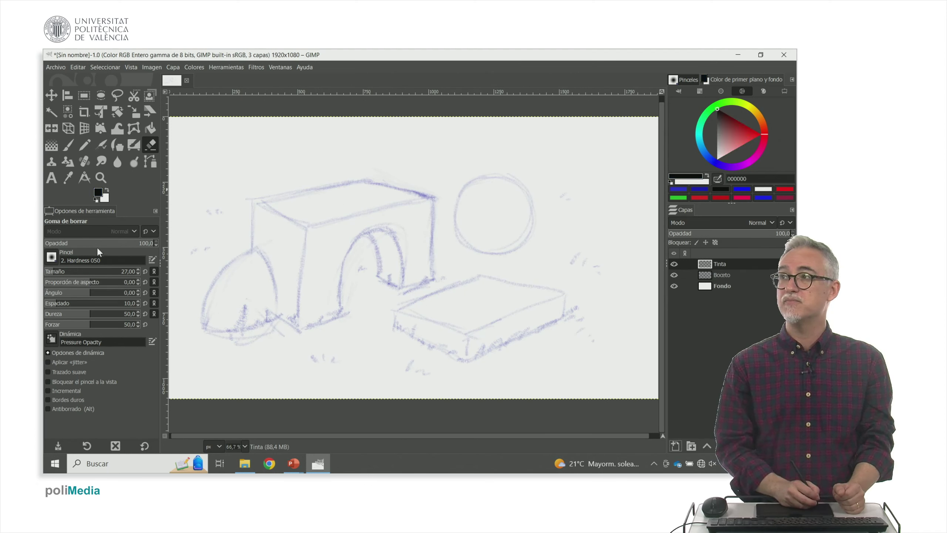
click(68, 148)
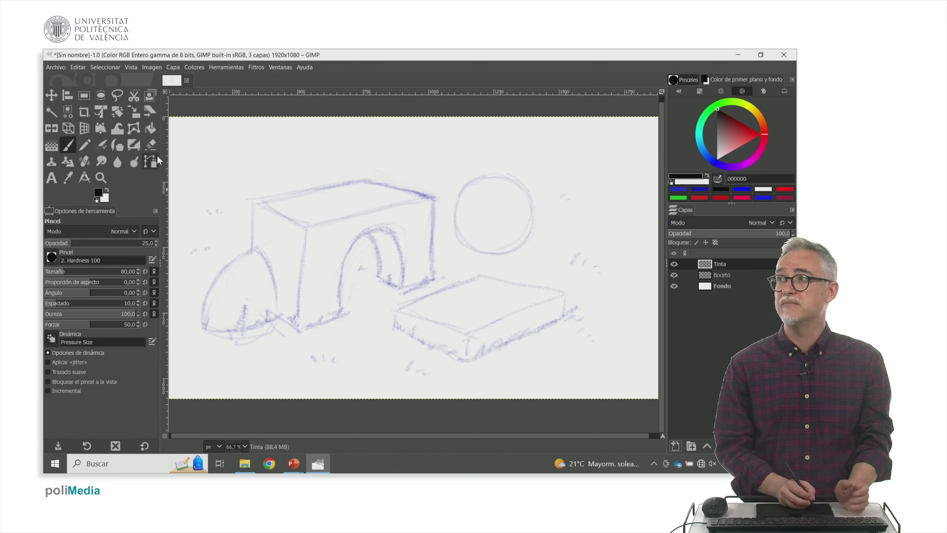
click(120, 147)
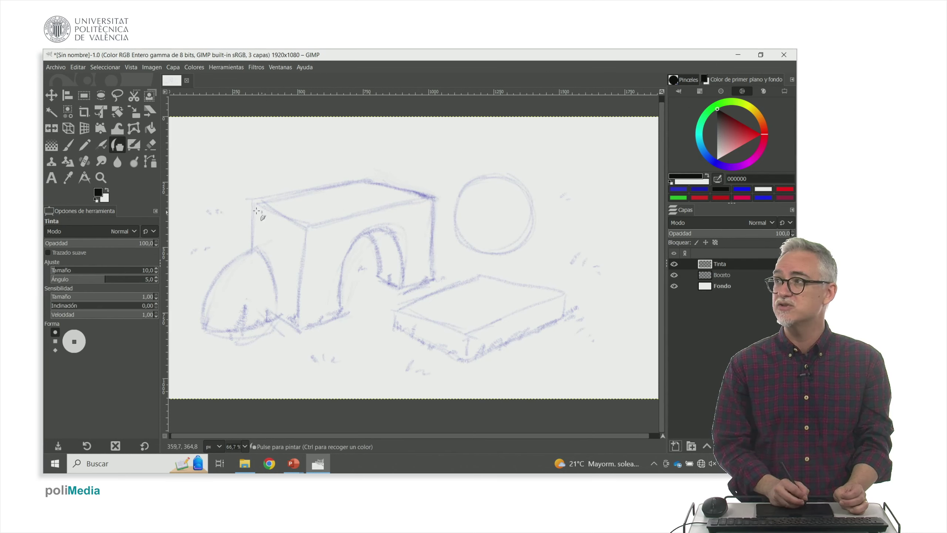
Test an ink stroke along the box's top-left edge, then undo it and select Boceto.
drag(292, 221, 313, 231)
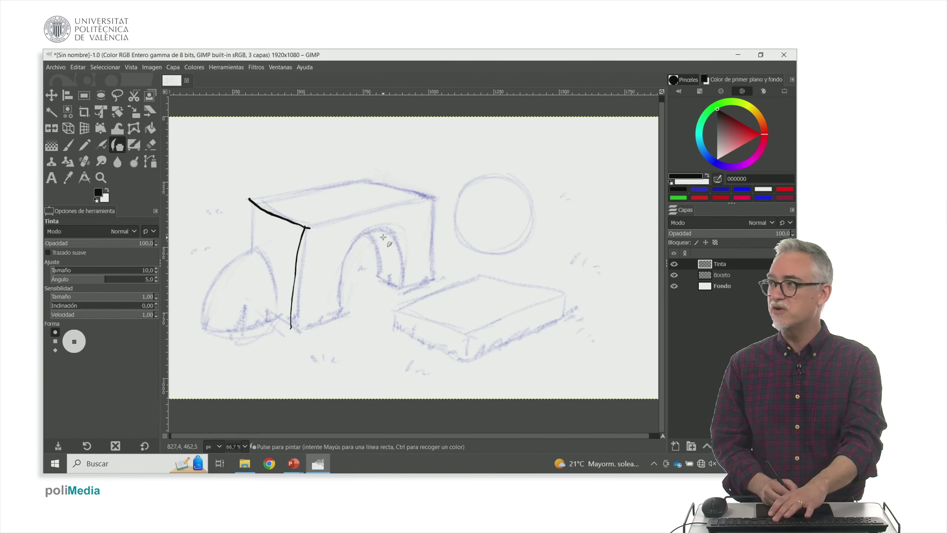
key(plus)
key(plus)
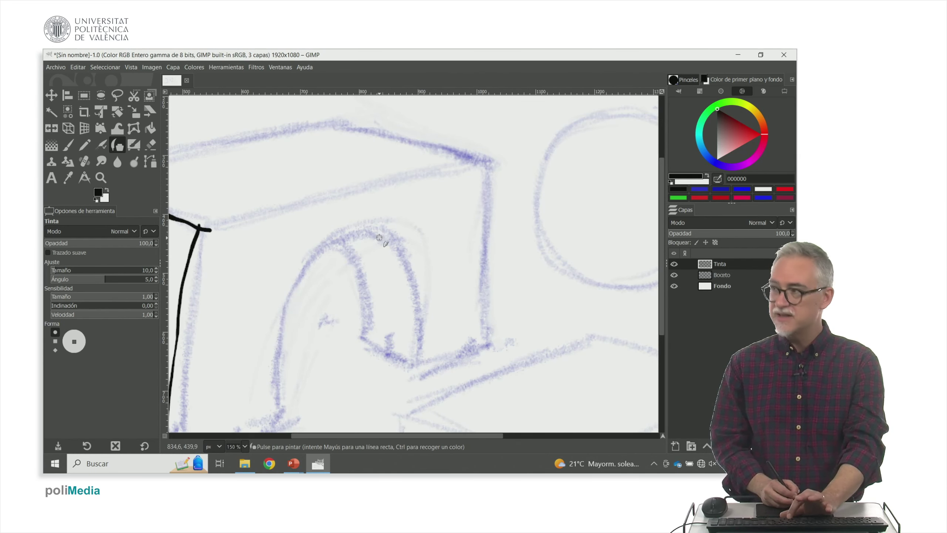
key(minus)
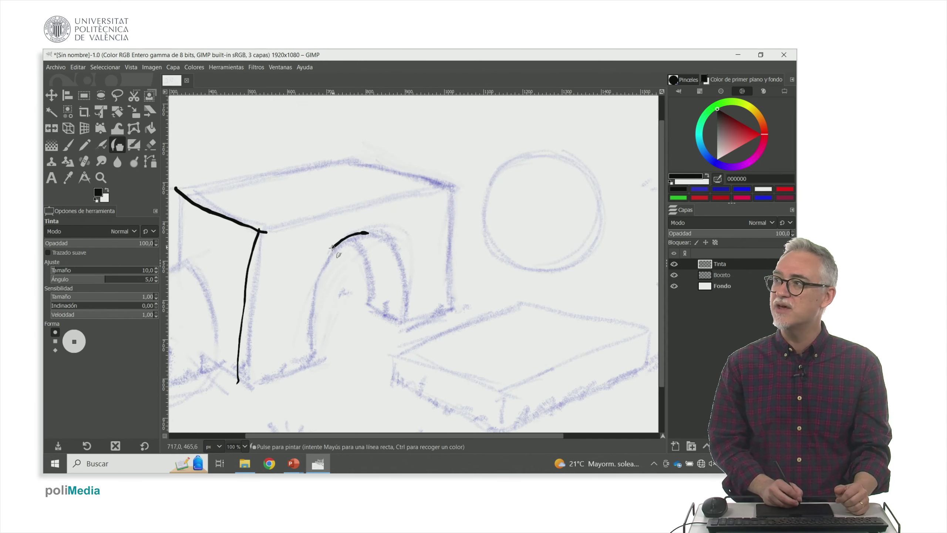
key(ctrl+z)
key(ctrl+z)
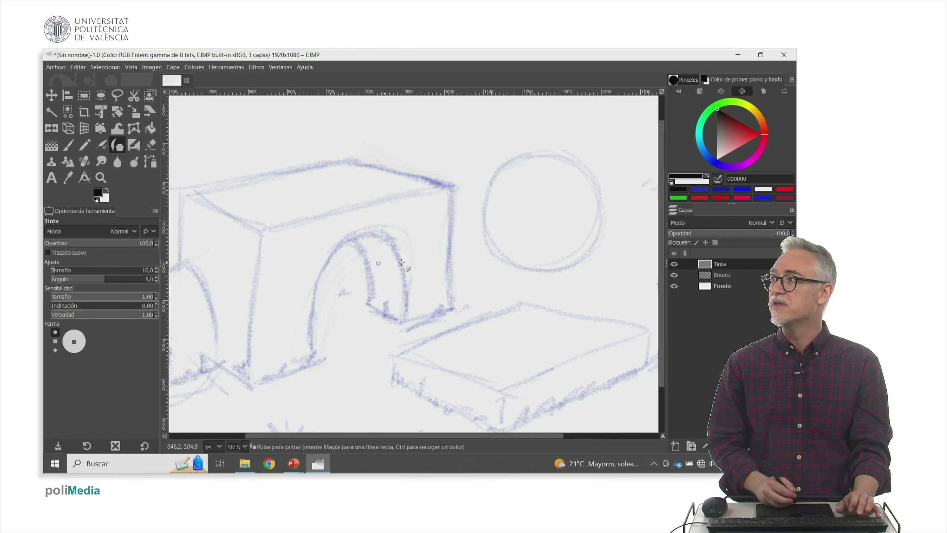
click(723, 276)
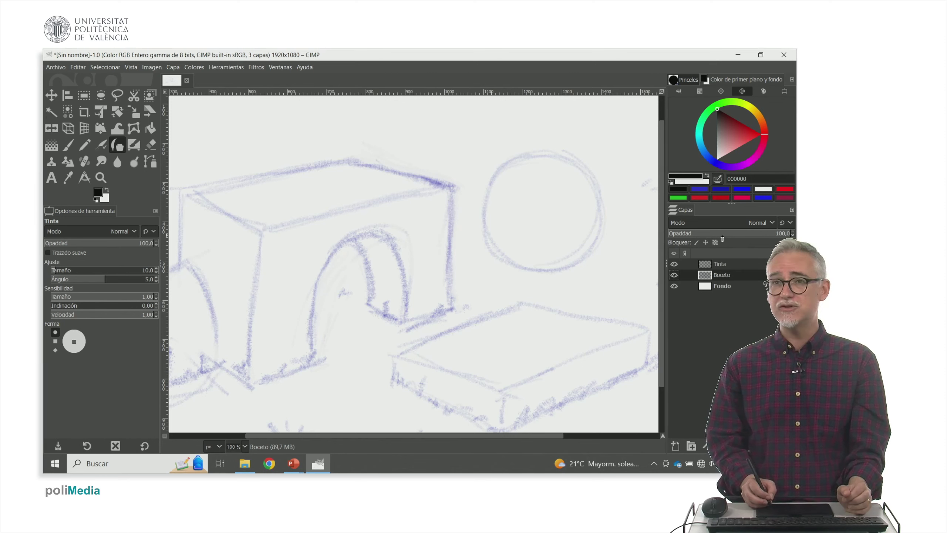
Fade the Boceto layer to about 56% opacity and return to the Tinta layer.
click(753, 234)
drag(752, 235, 738, 234)
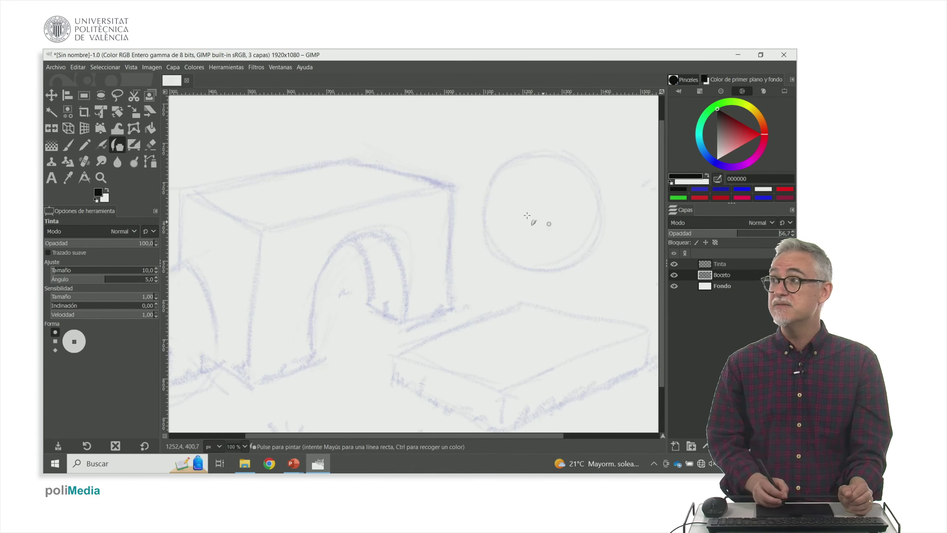
click(719, 263)
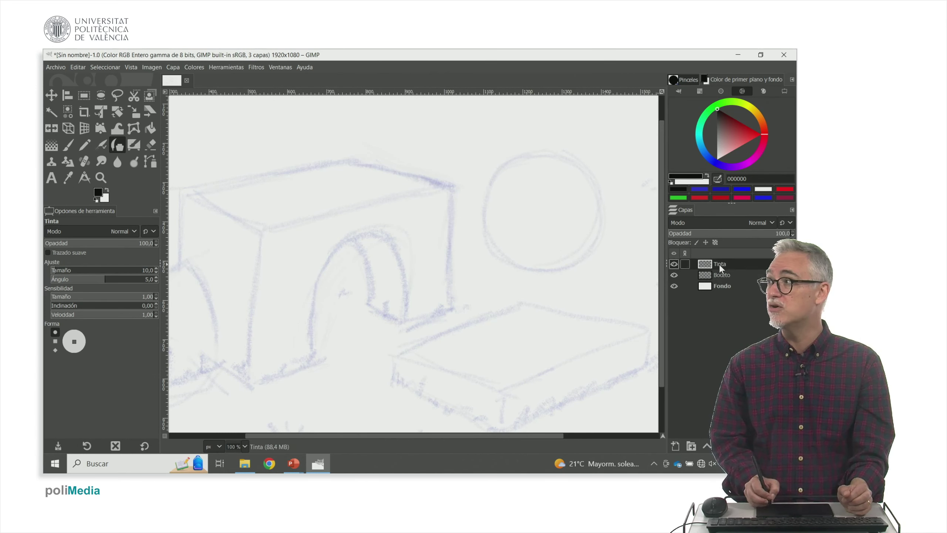
Try ink strokes over the box and arch, undo them, and switch to the Paintbrush.
click(263, 231)
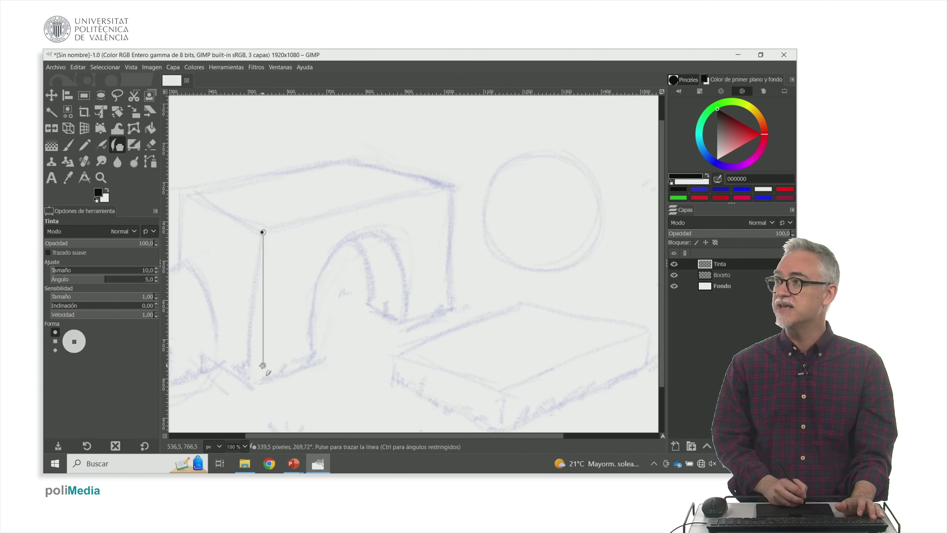
drag(254, 383, 315, 356)
drag(329, 258, 371, 231)
drag(417, 316, 437, 262)
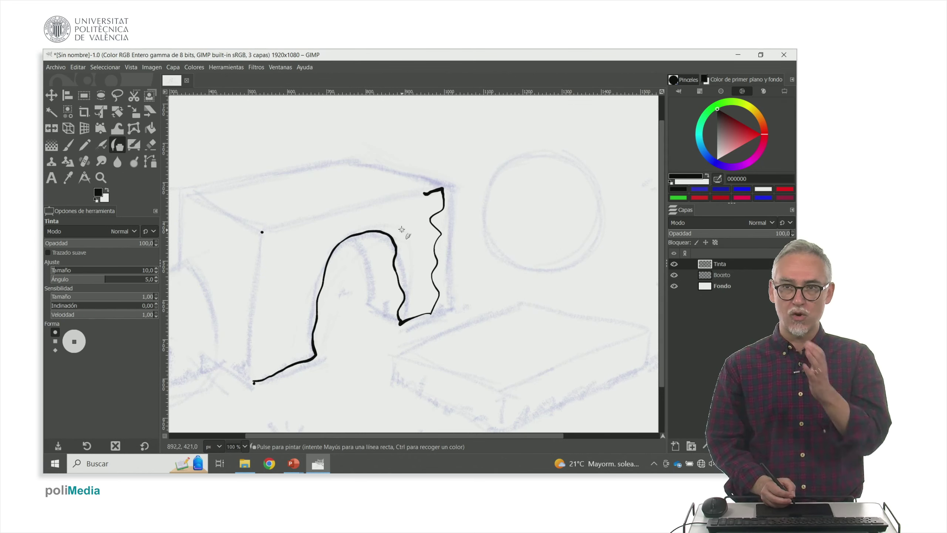
key(ctrl+z)
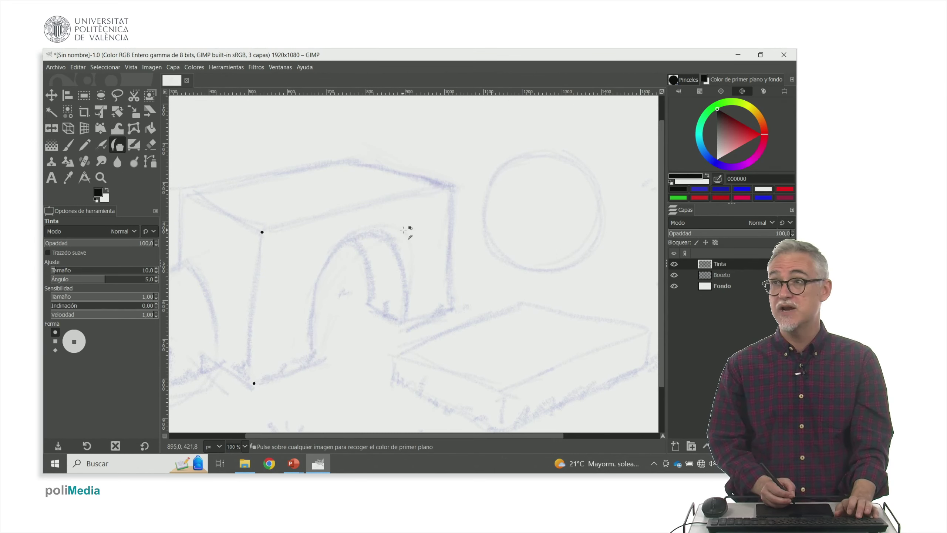
key(ctrl+z)
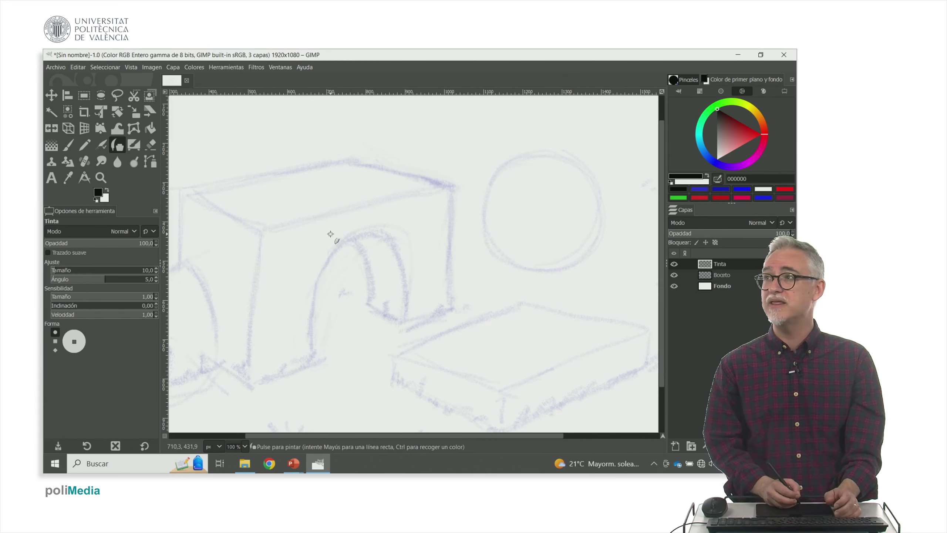
click(67, 145)
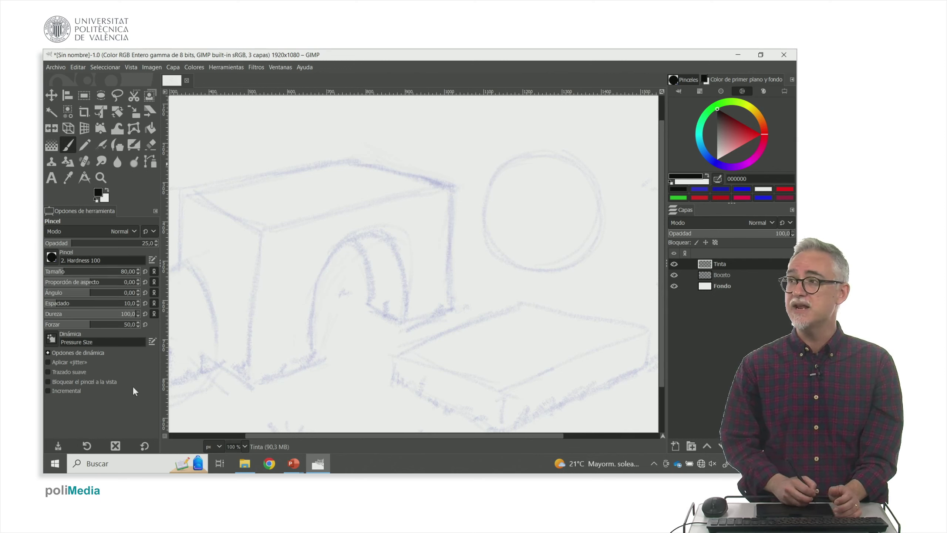
Apply the Basic Round brush preset, then paint a test stroke and undo it.
click(87, 449)
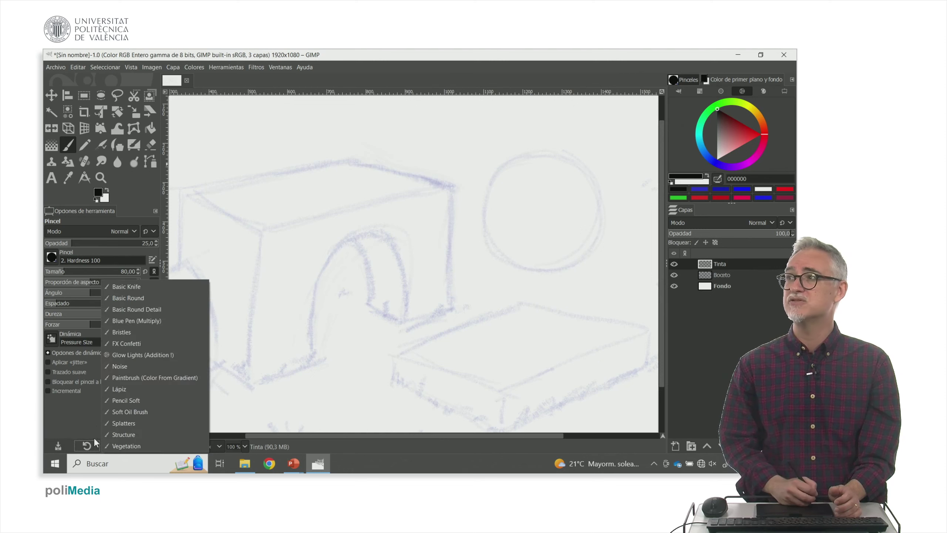
click(150, 299)
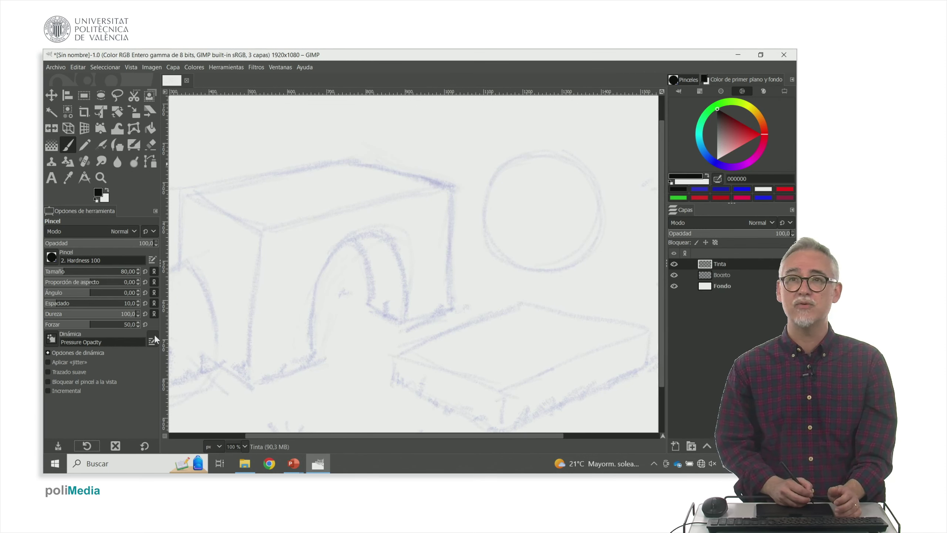
mouse_move(256, 261)
mouse_down()
mouse_move(333, 220)
mouse_move(333, 337)
mouse_up()
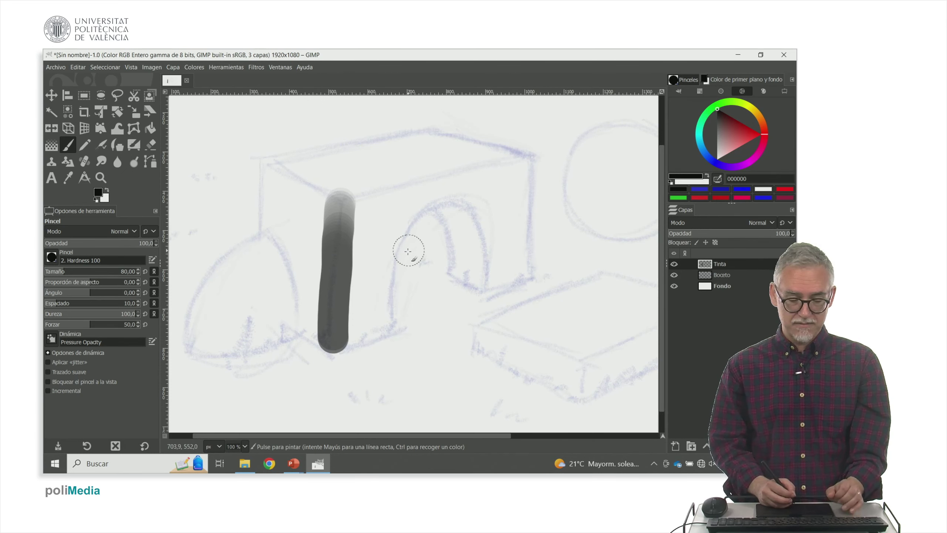
key(ctrl)
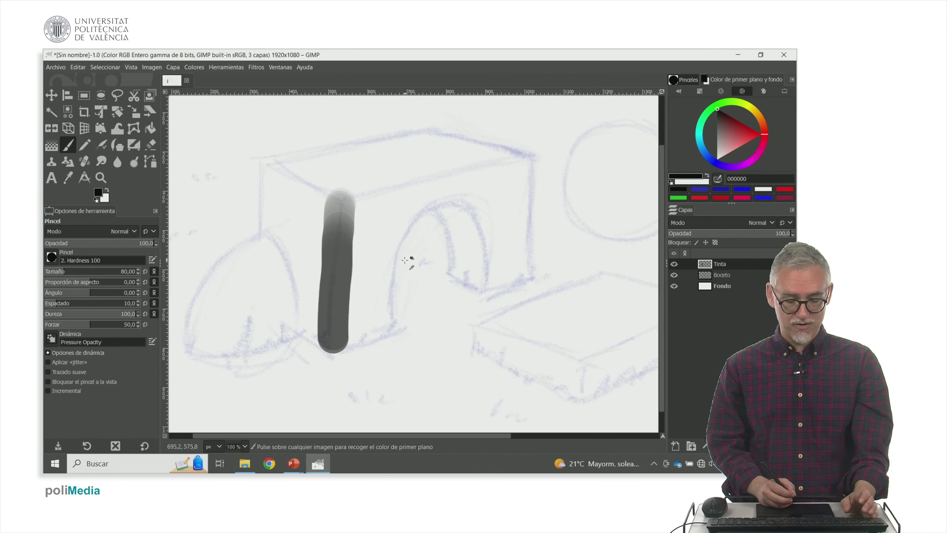
key(ctrl+z)
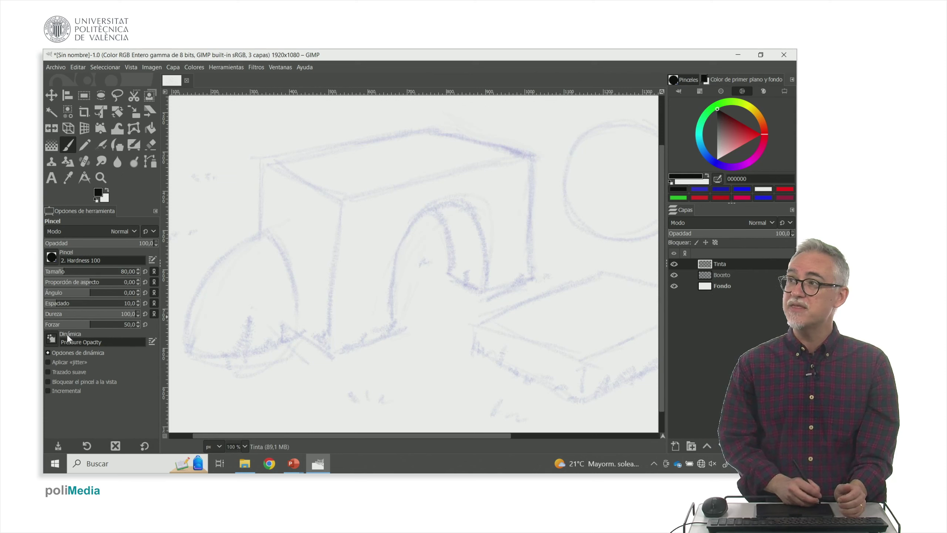
Set brush dynamics to Pressure Size and undo a thick test stroke.
click(51, 340)
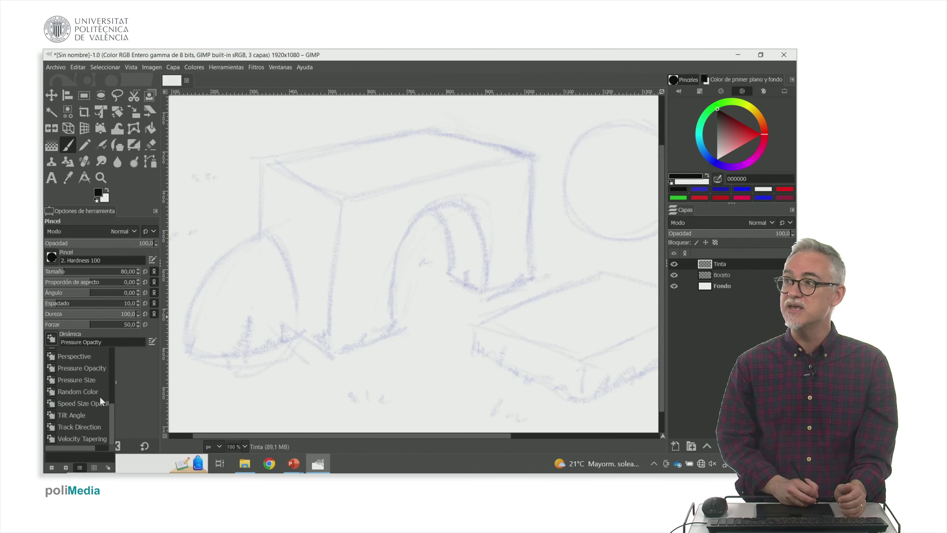
drag(114, 409, 111, 399)
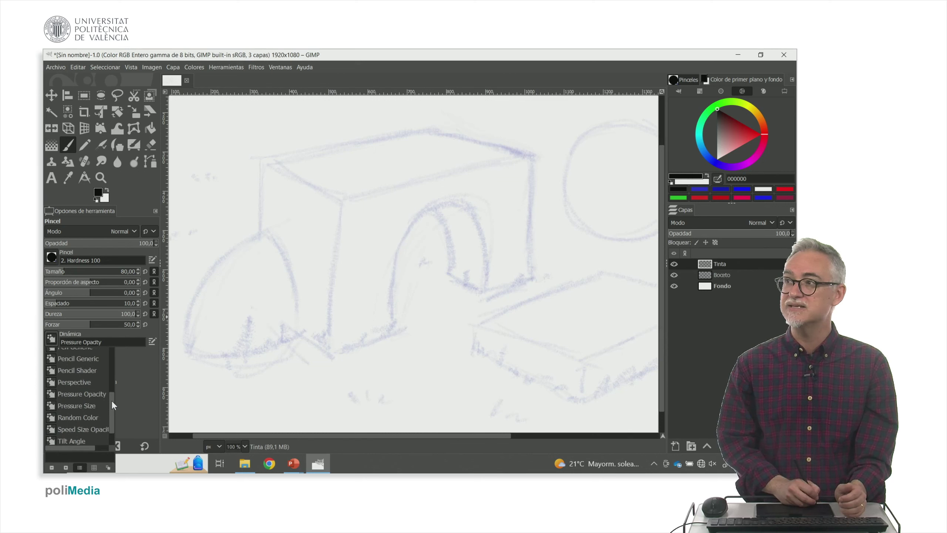
click(90, 405)
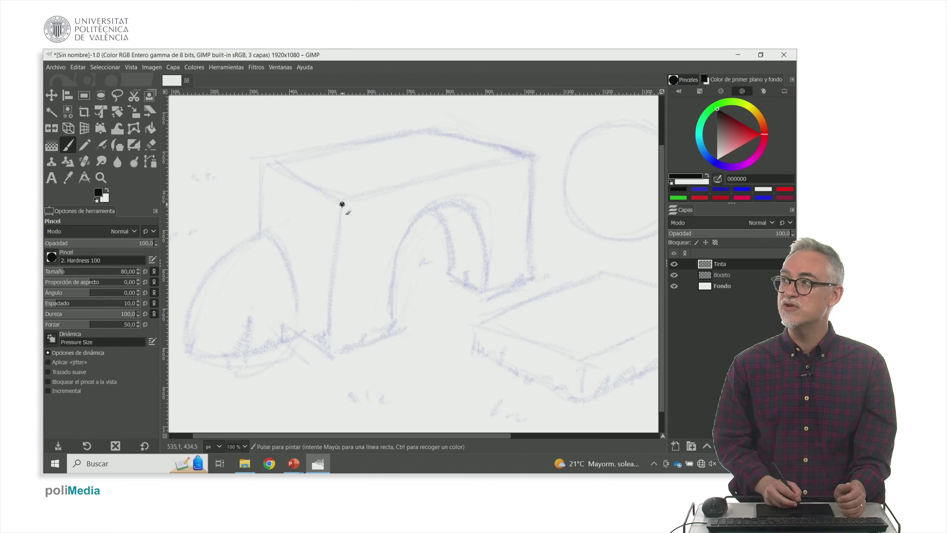
drag(341, 245, 328, 359)
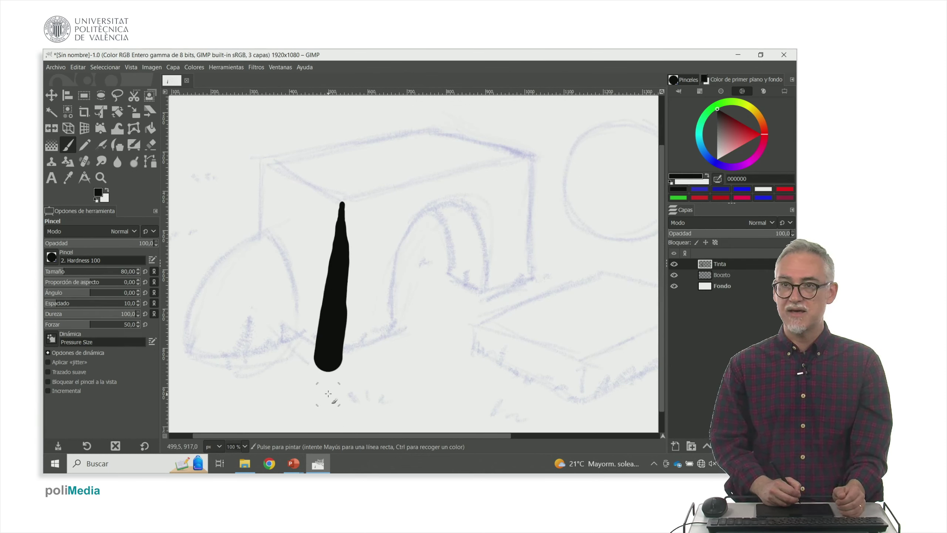
key(ctrl+z)
text(18)
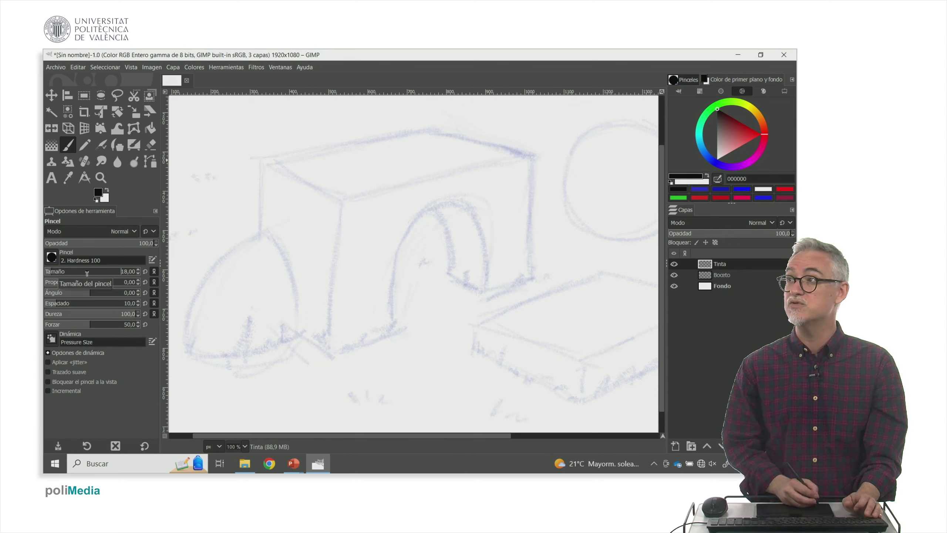
Paint thinner test strokes down the box's front edge and undo them.
drag(341, 203, 328, 350)
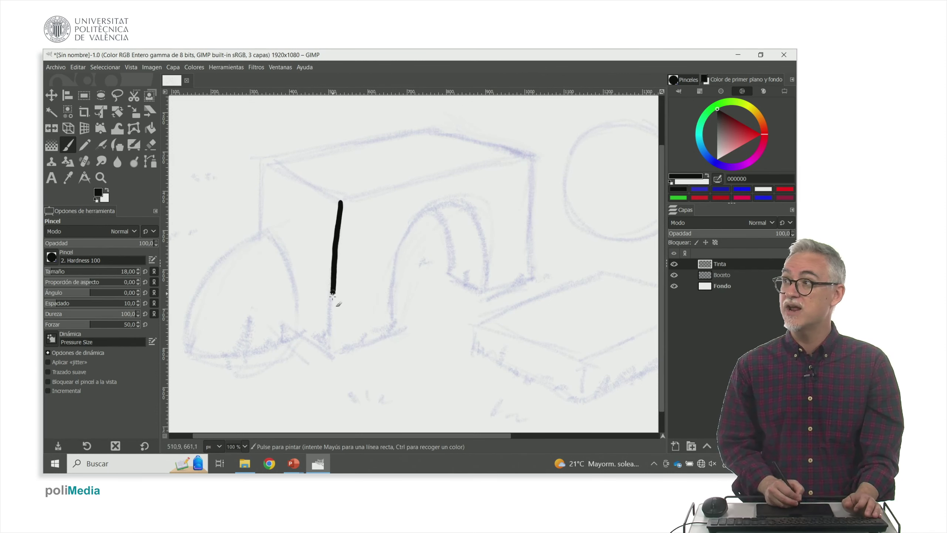
key(ctrl+z)
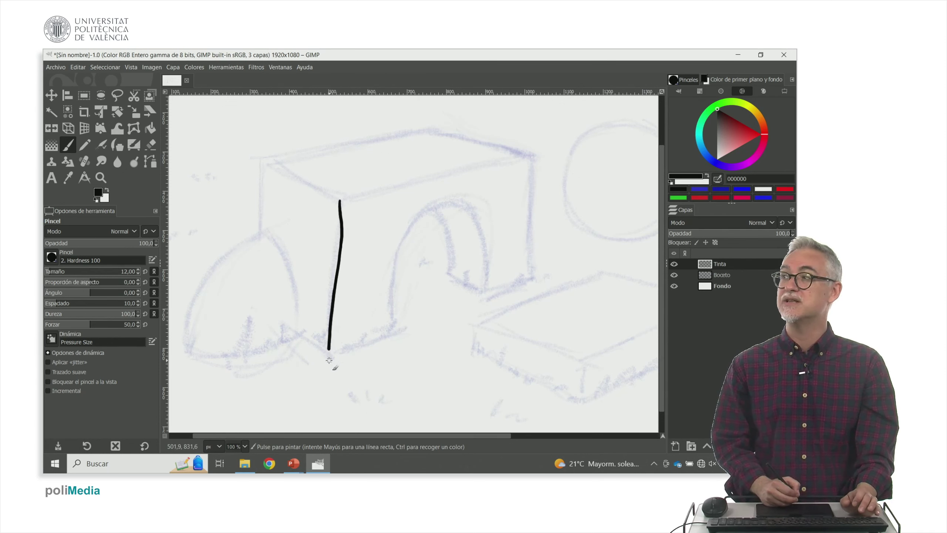
key(ctrl+z)
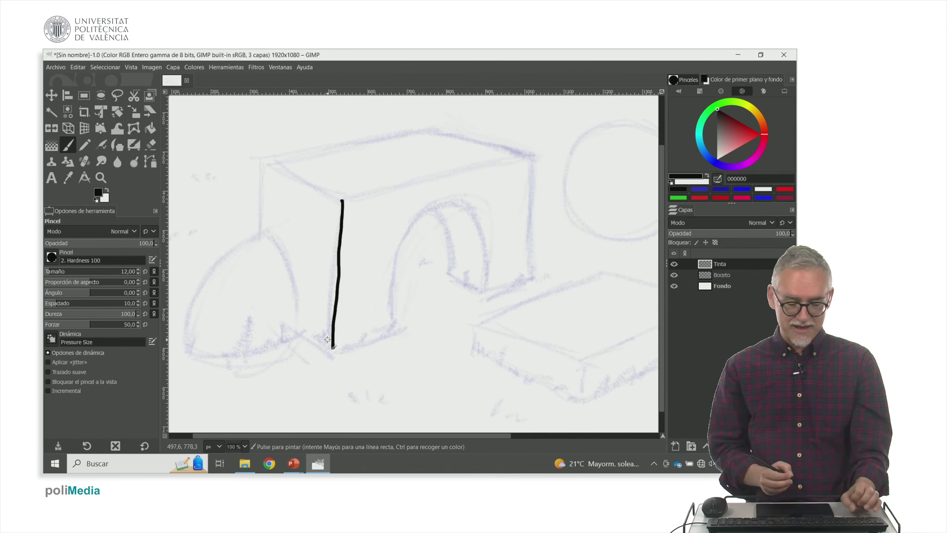
key(ctrl)
key(ctrl+z)
key(ctrl+z)
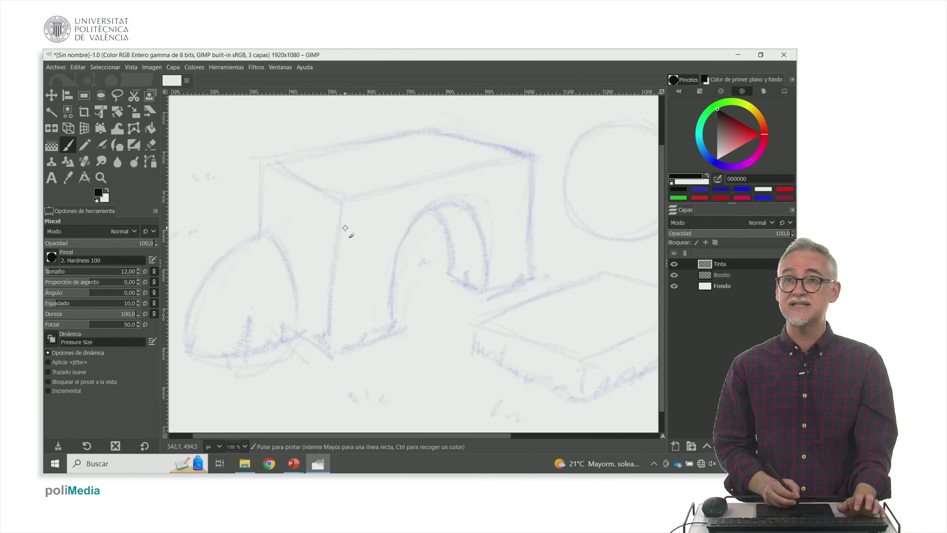
Draw a straight test line down the box's front edge, then undo it.
click(342, 201)
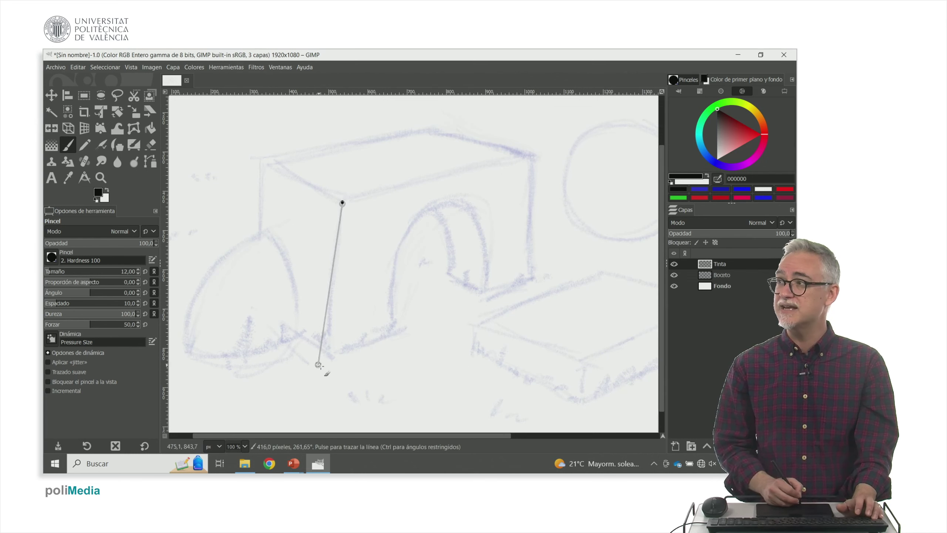
shift+click(335, 349)
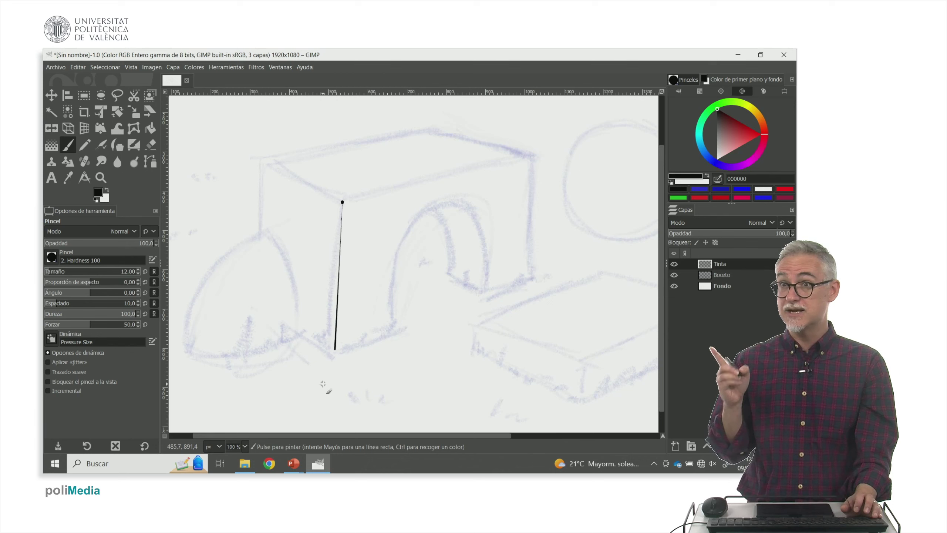
key(ctrl+z)
key(ctrl+z)
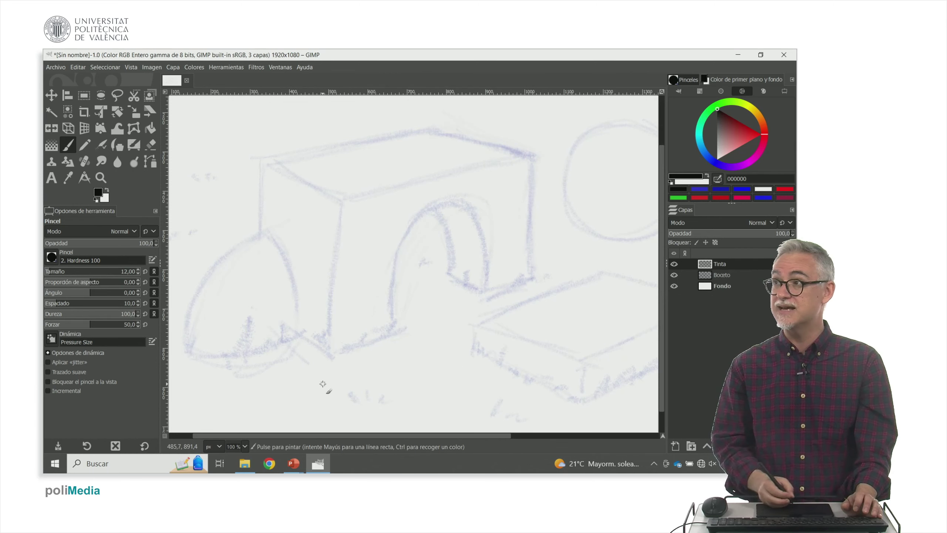
click(52, 339)
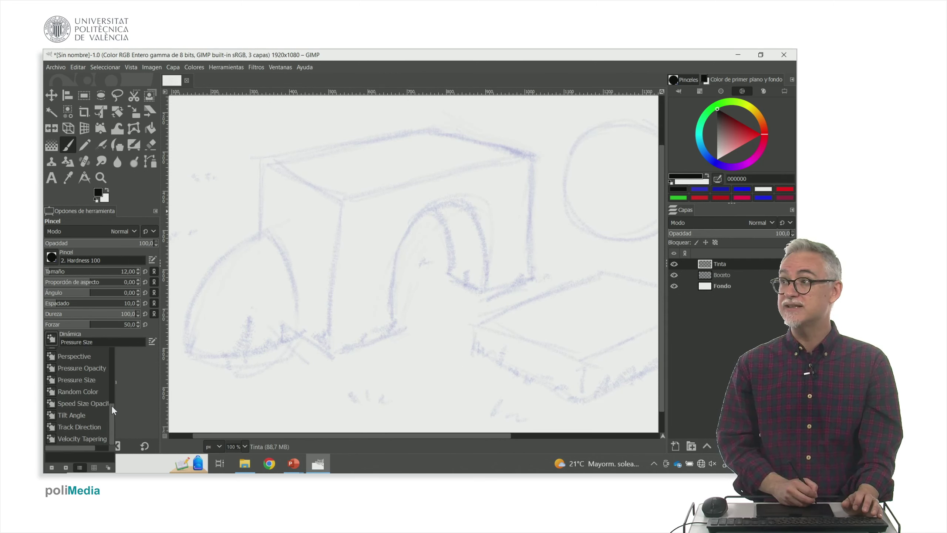
Turn off brush dynamics for a uniform line width and remove the stray dot.
drag(111, 410, 112, 373)
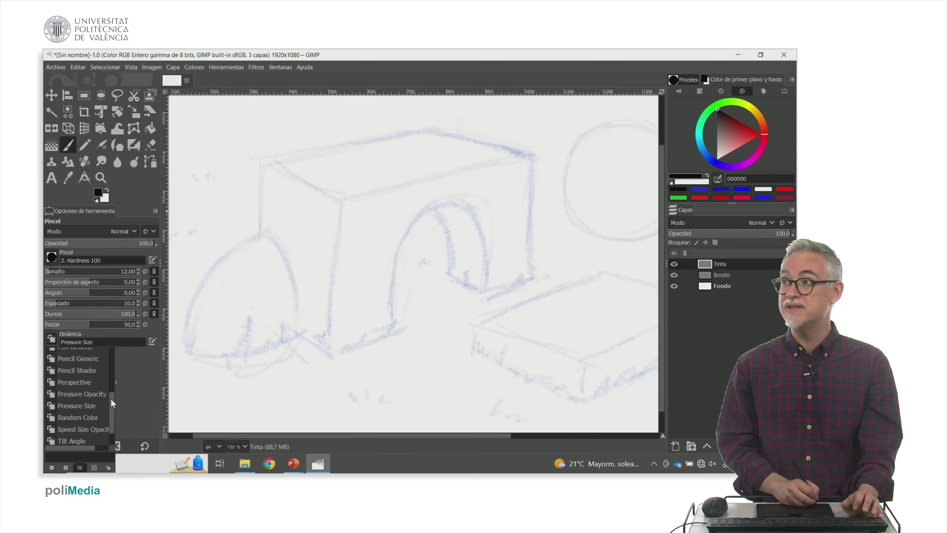
click(89, 380)
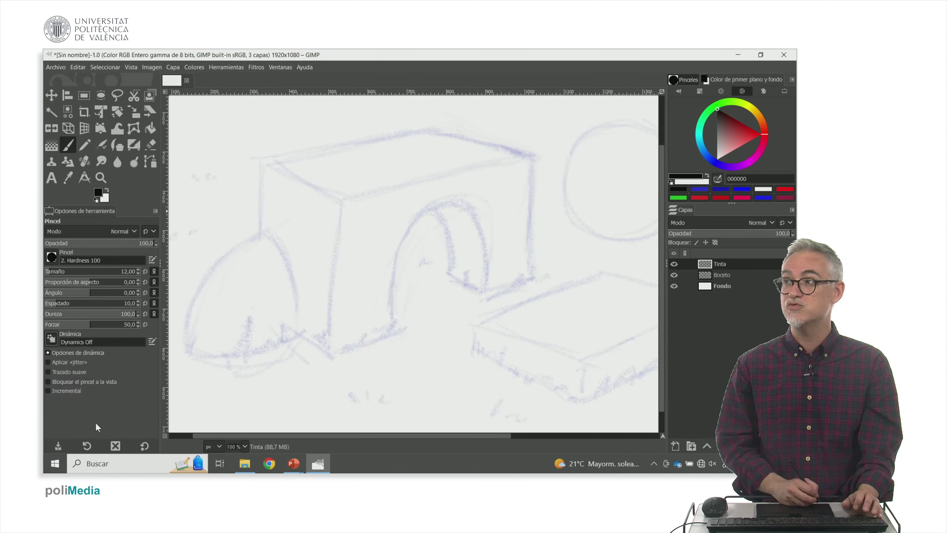
click(341, 202)
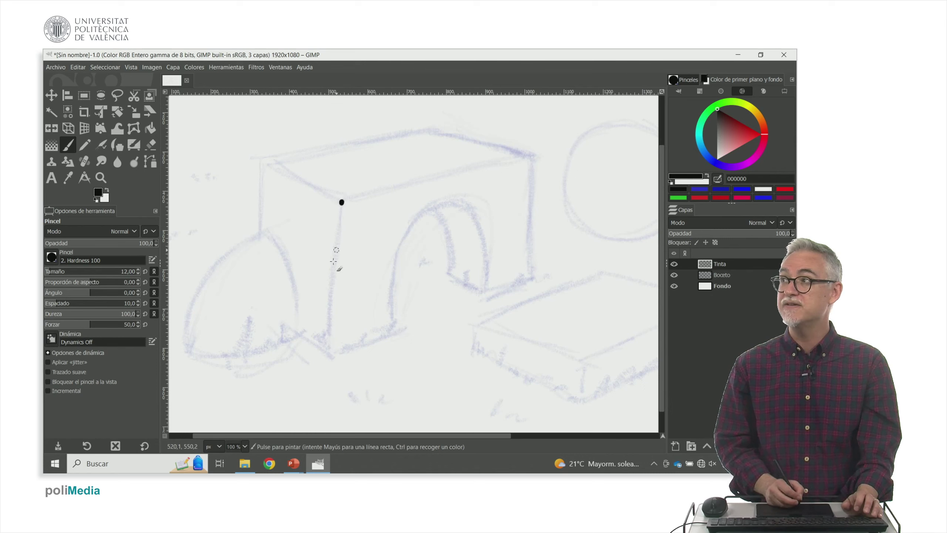
key(ctrl+z)
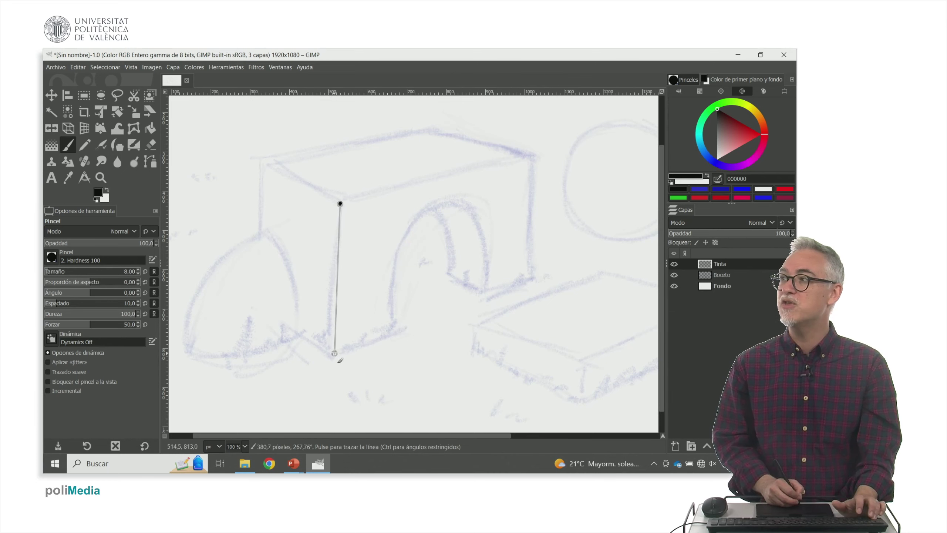
Ink the box's front, top-face and side edges with straight black lines.
shift+click(334, 353)
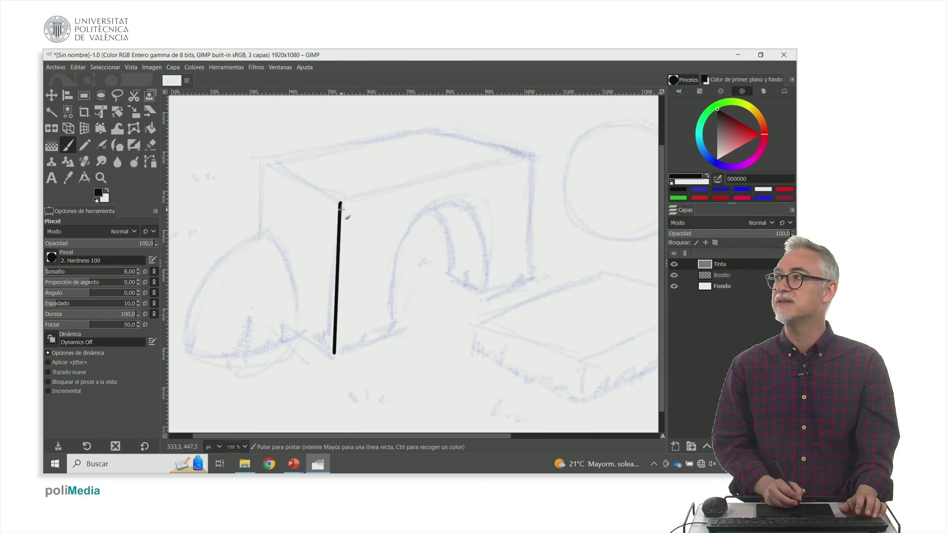
shift+click(530, 158)
shift+click(429, 133)
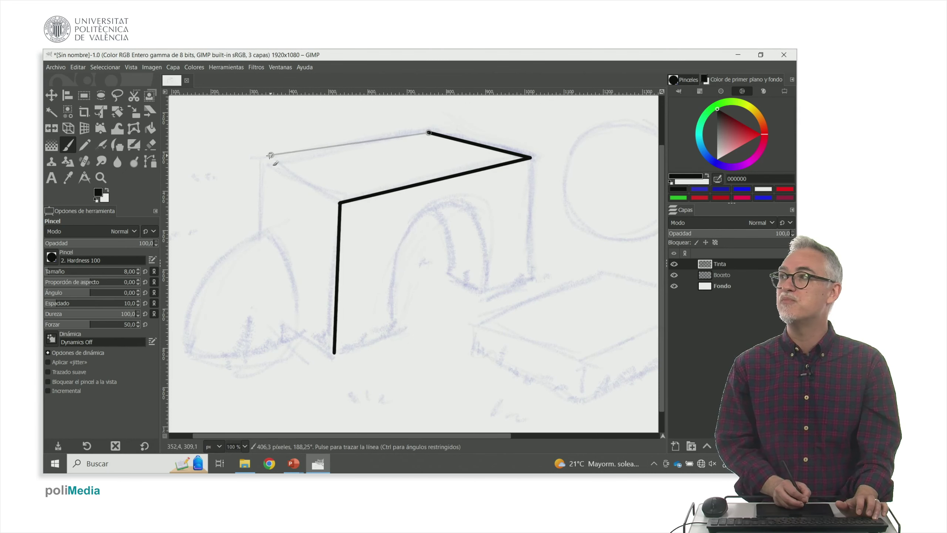
shift+click(264, 158)
shift+click(339, 202)
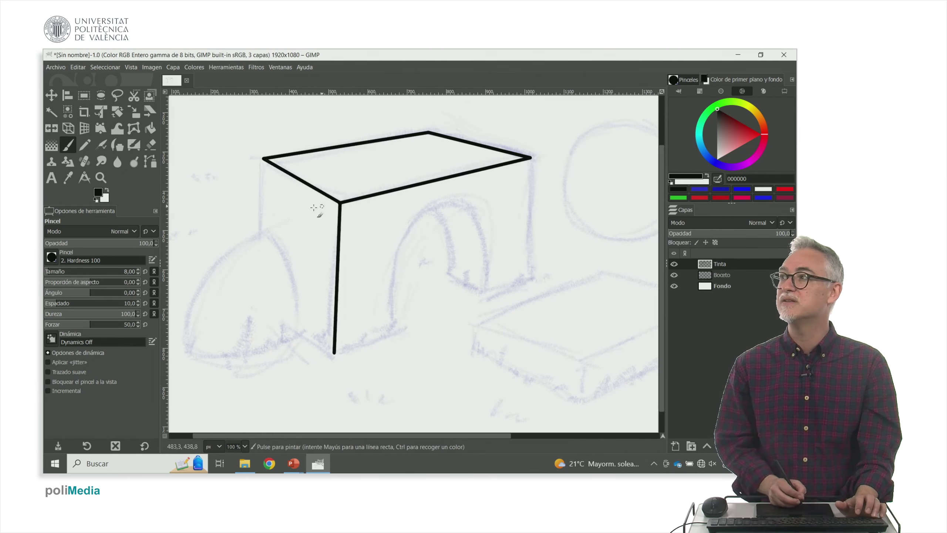
shift+click(259, 234)
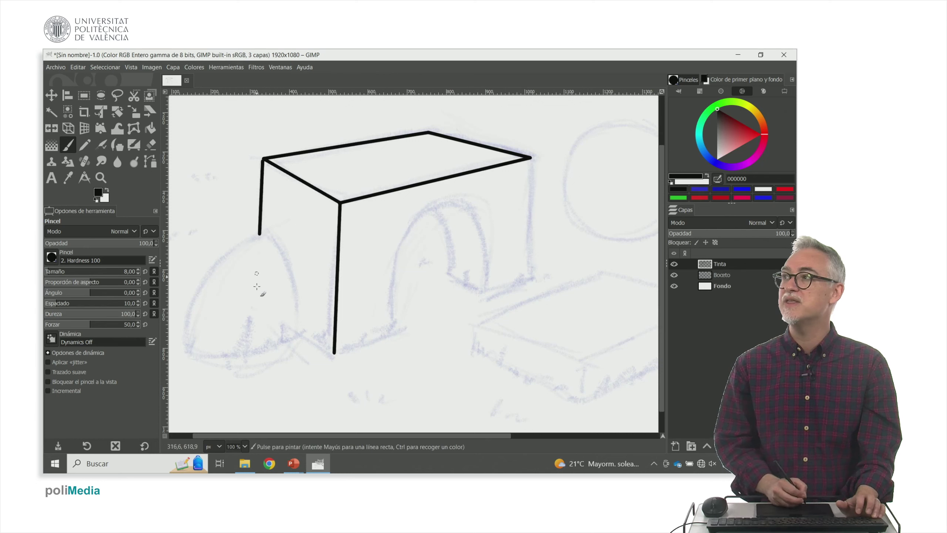
click(528, 158)
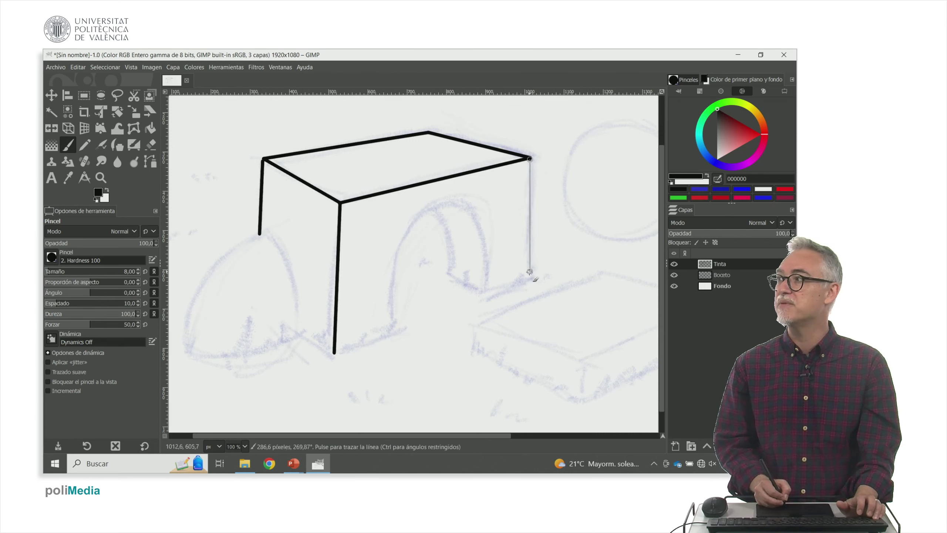
shift+click(529, 278)
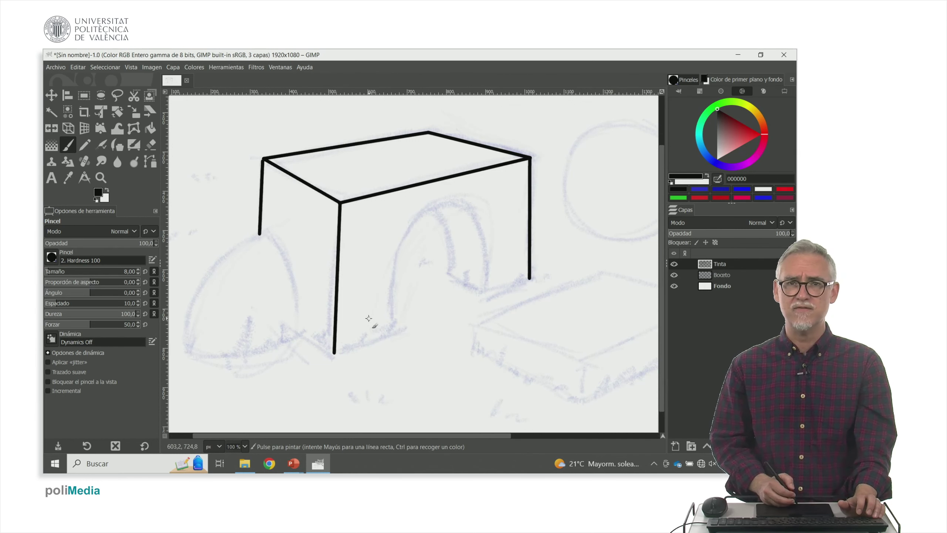
Ink the slab's top outline and its three vertical edges with straight lines.
drag(438, 234, 339, 260)
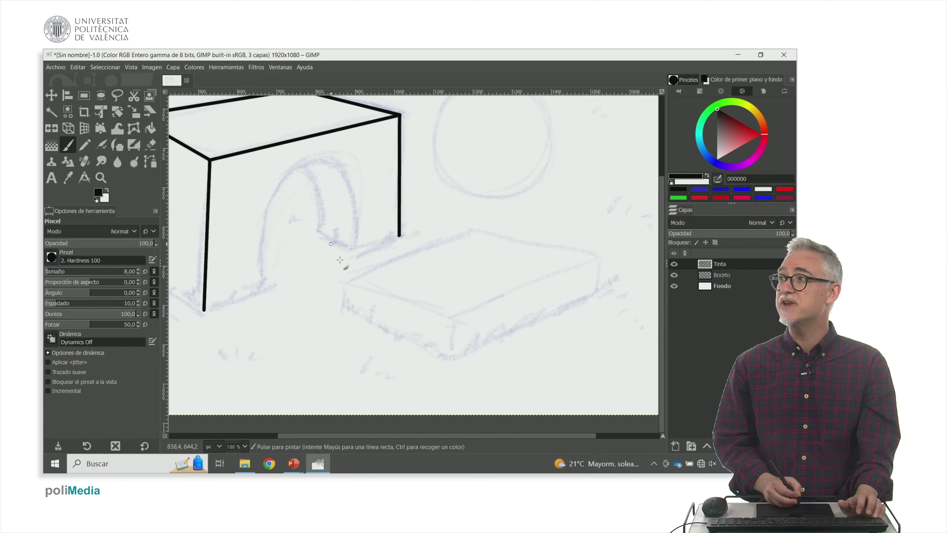
click(344, 282)
shift+click(471, 230)
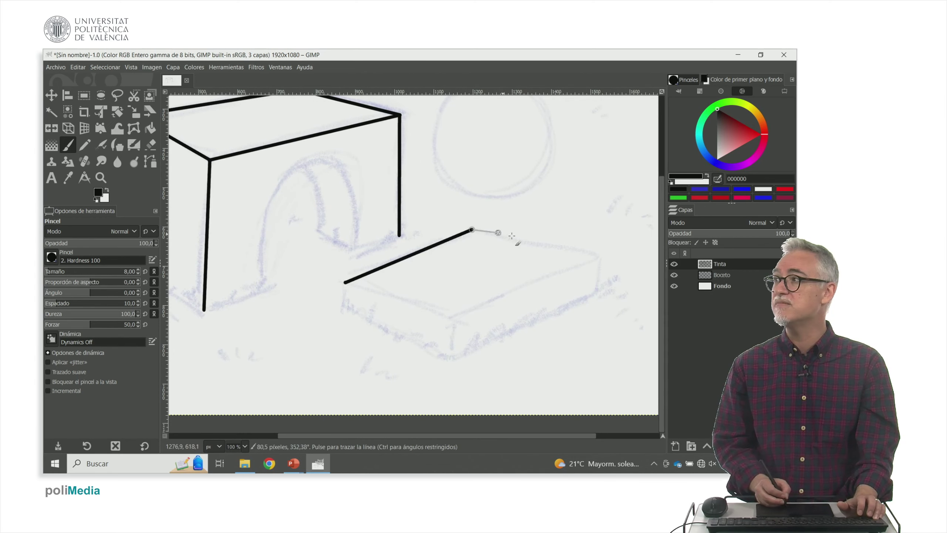
shift+click(596, 256)
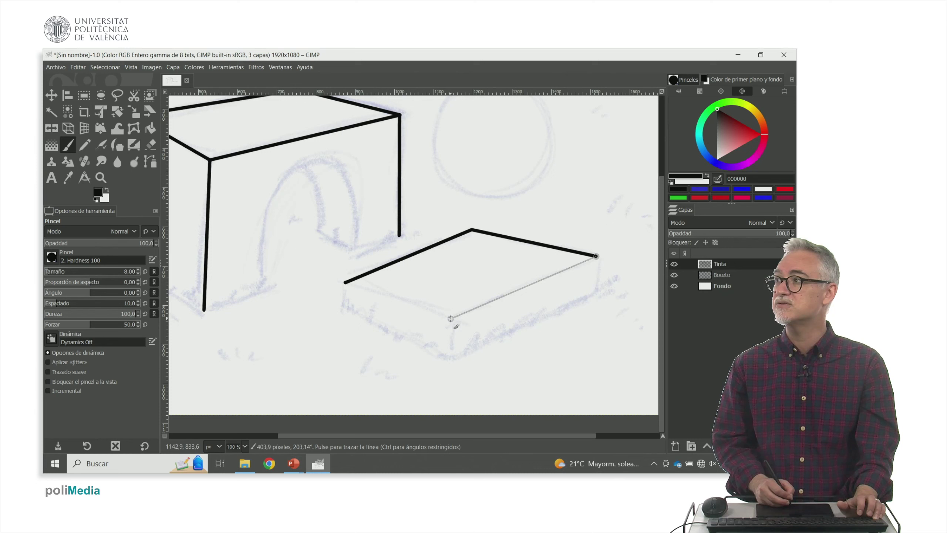
shift+click(450, 319)
shift+click(344, 282)
shift+click(343, 304)
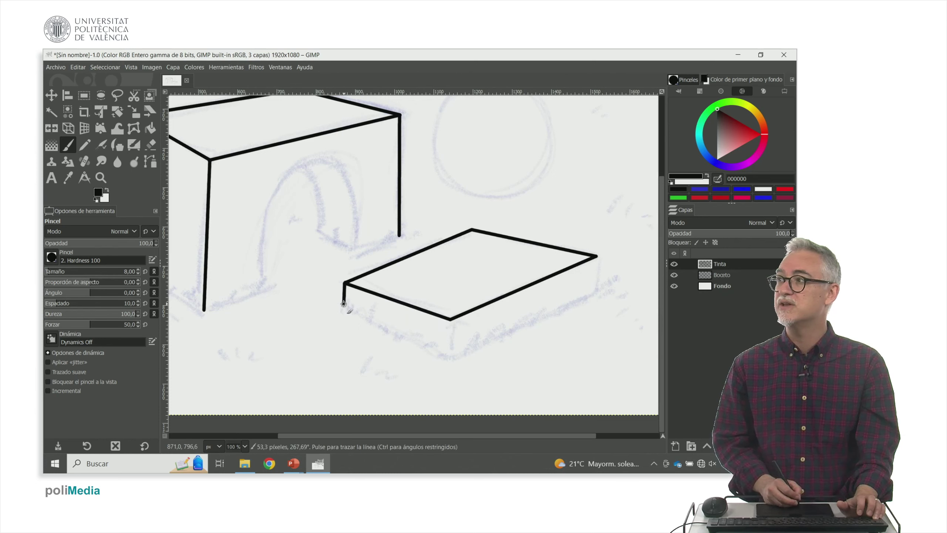
click(450, 319)
shift+click(451, 359)
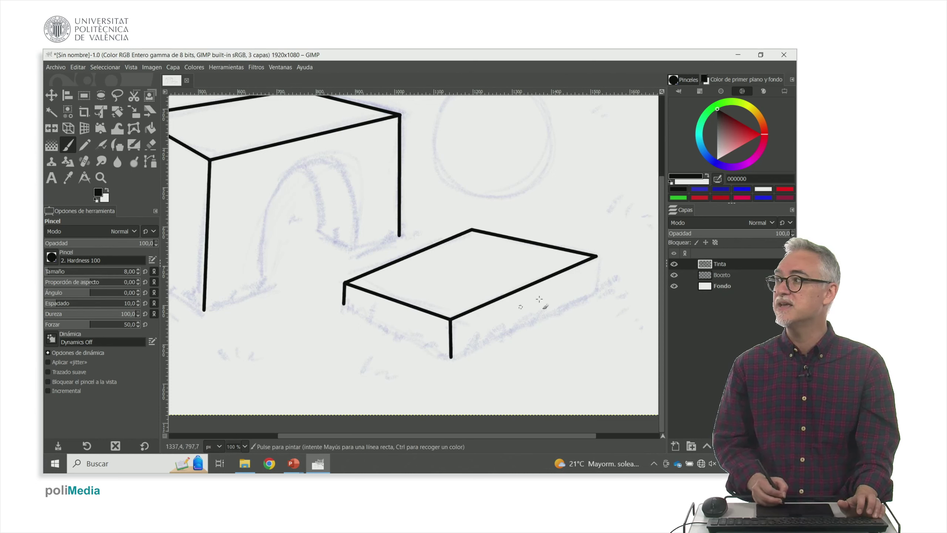
click(597, 256)
shift+click(595, 291)
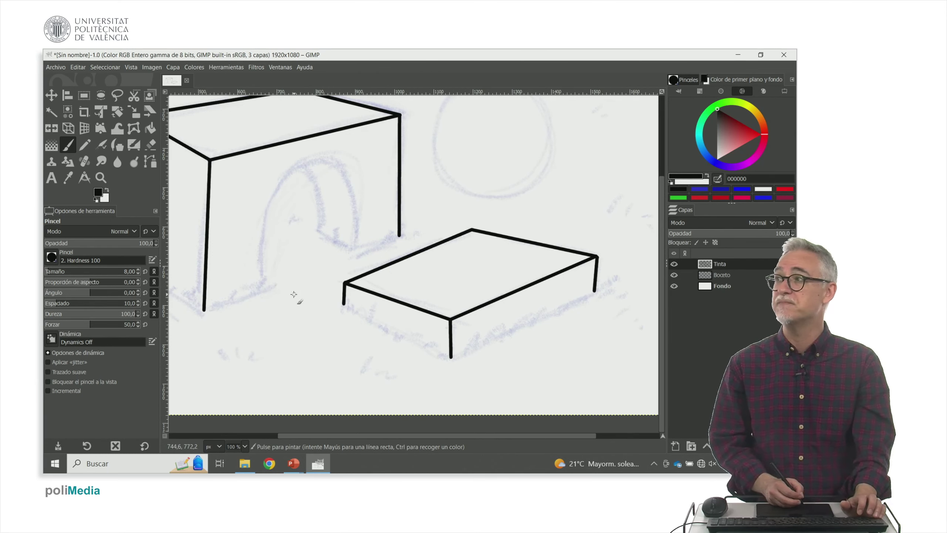
Switch brush dynamics back to Pressure Size and enlarge the brush to size 12.
scroll(262, 258, up, 2)
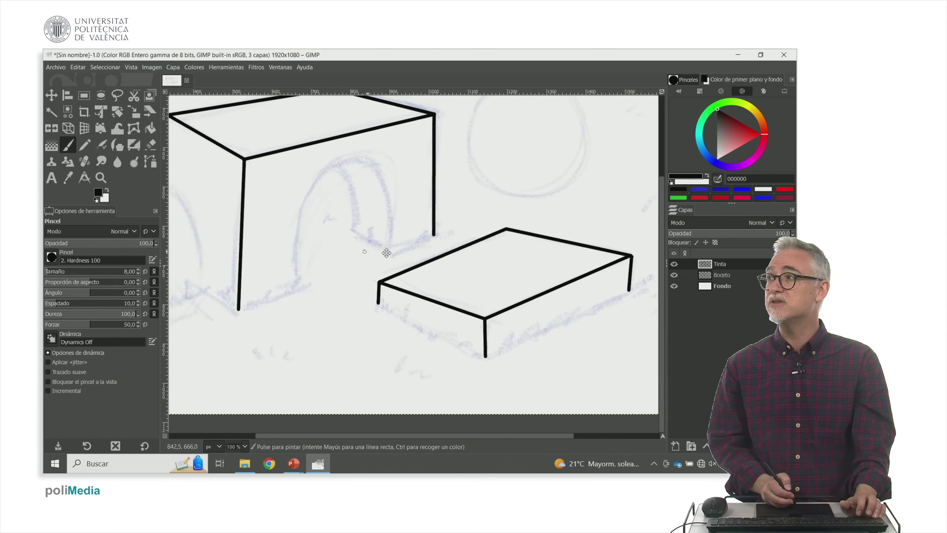
scroll(279, 250, left, 5)
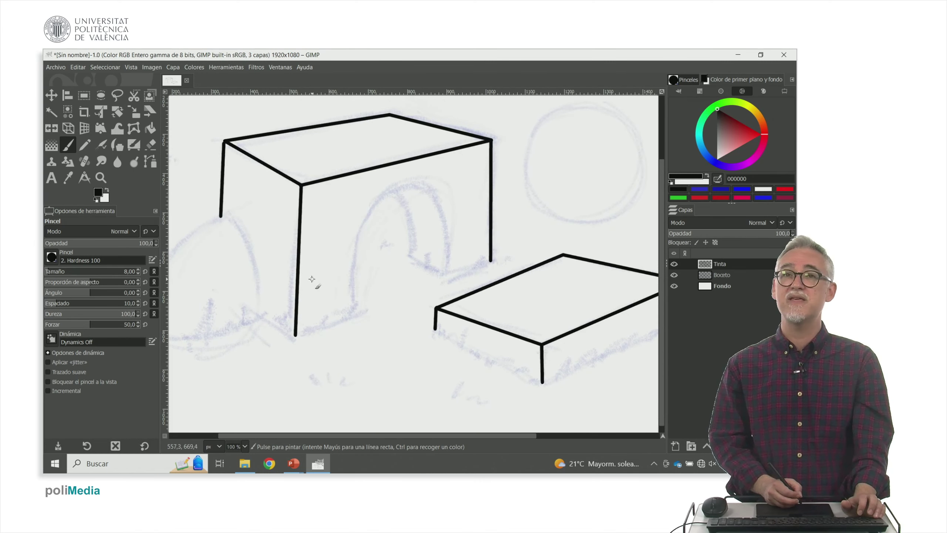
click(52, 340)
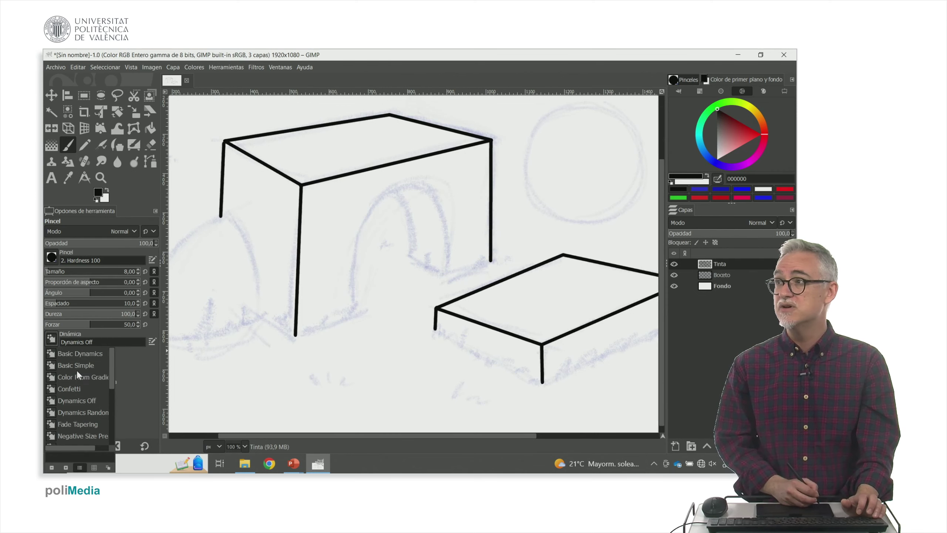
drag(111, 368, 112, 402)
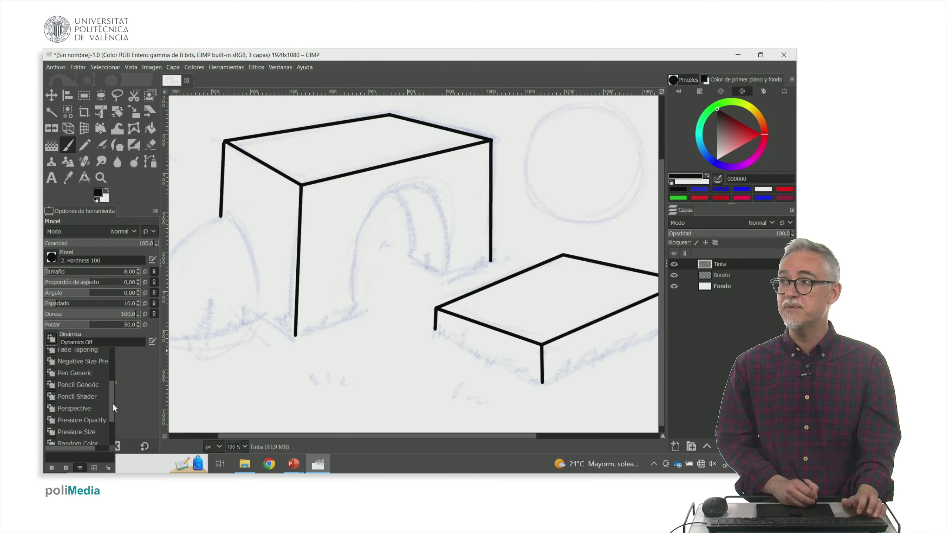
click(88, 418)
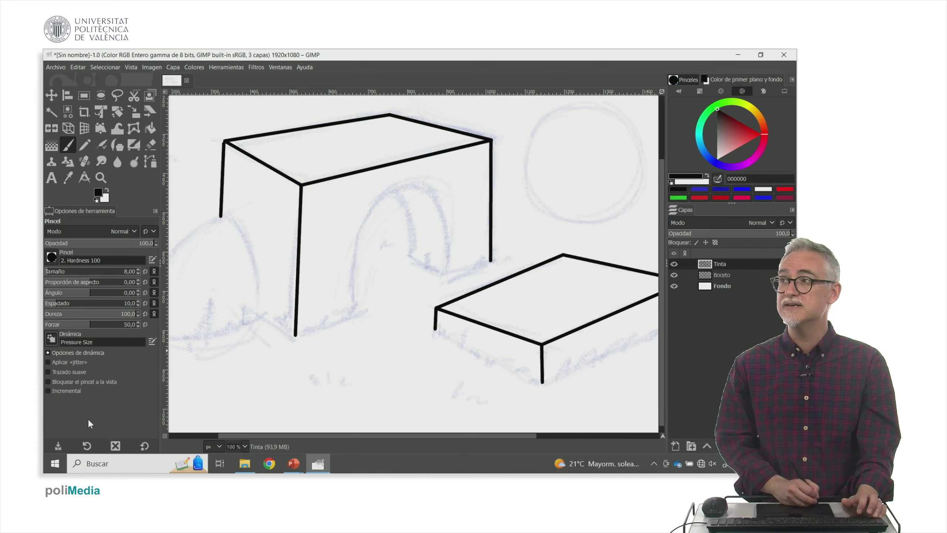
click(138, 270)
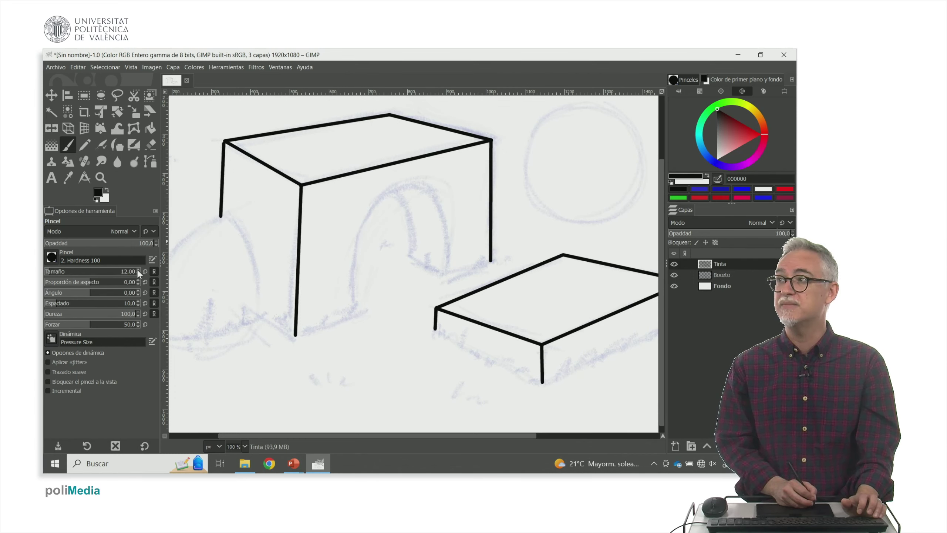
scroll(305, 239, left, 5)
scroll(305, 239, down, 2)
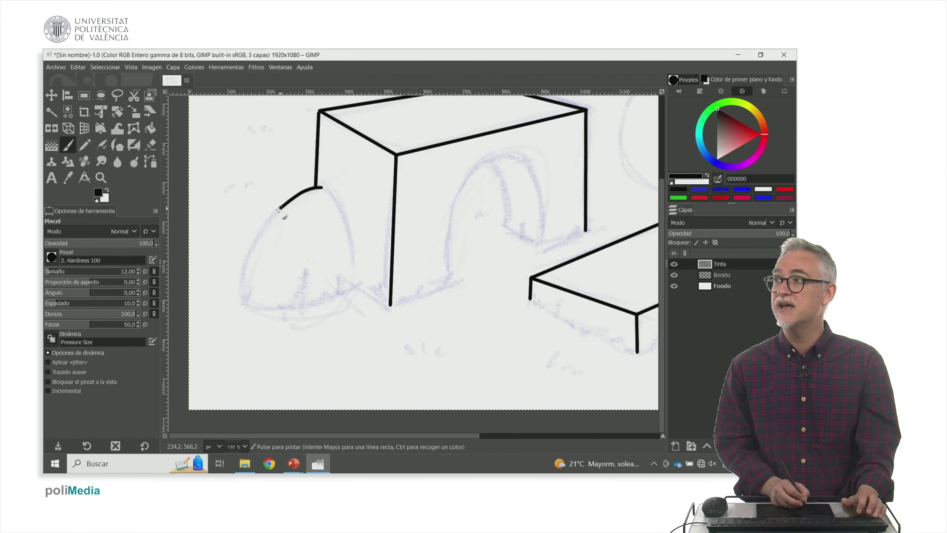
Ink the mound's curved top and a grassy zigzag along its base.
drag(279, 209, 249, 252)
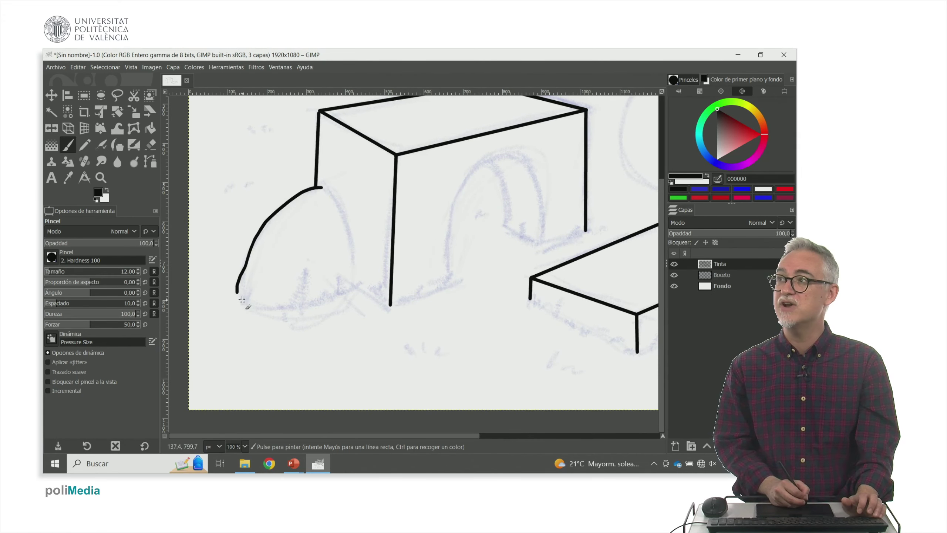
drag(253, 308, 261, 309)
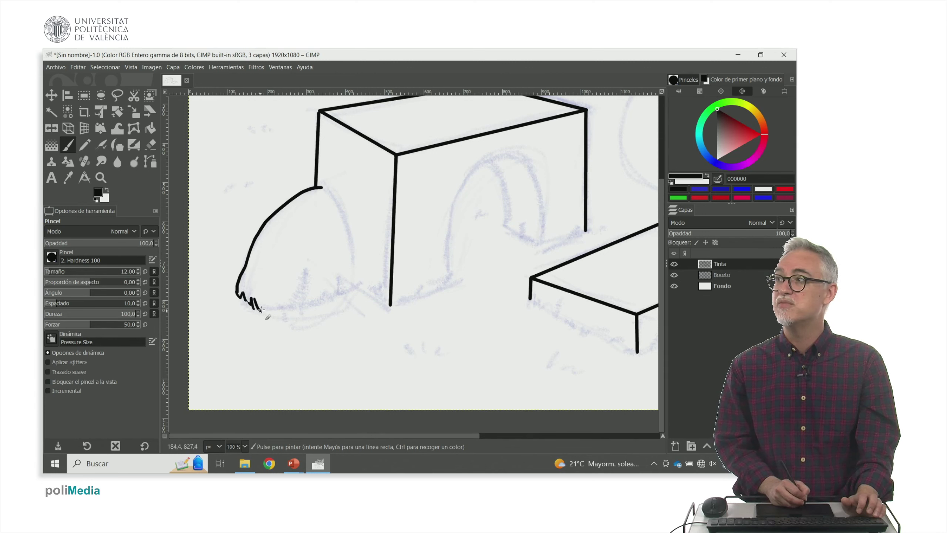
drag(321, 299, 341, 292)
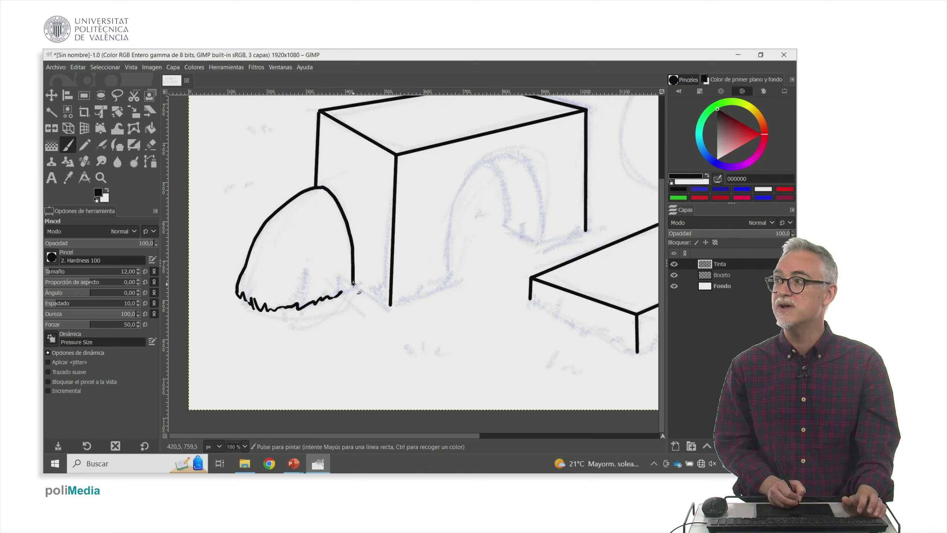
drag(342, 294, 360, 286)
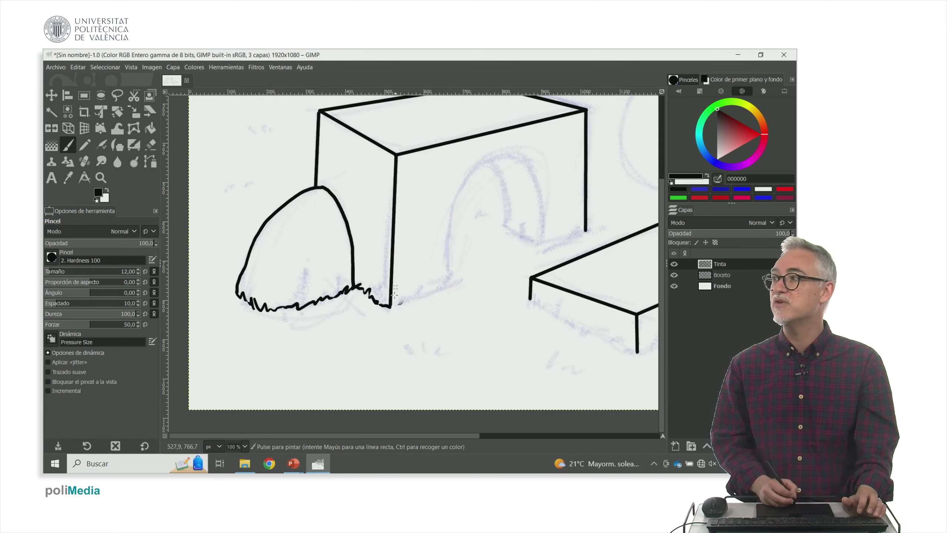
drag(401, 302, 427, 289)
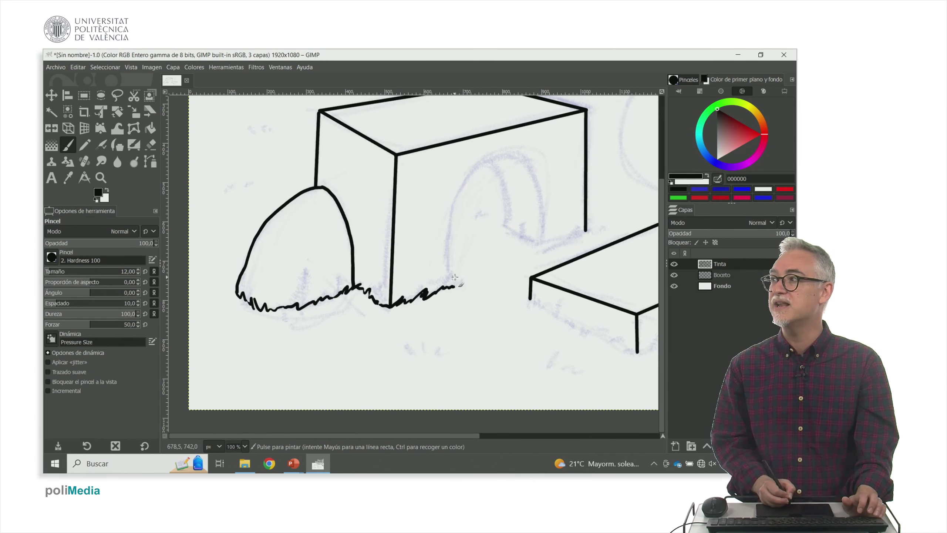
Scatter small grass tufts on the ground, the upper left, and in front of the slab.
drag(453, 287, 383, 297)
drag(337, 359, 352, 356)
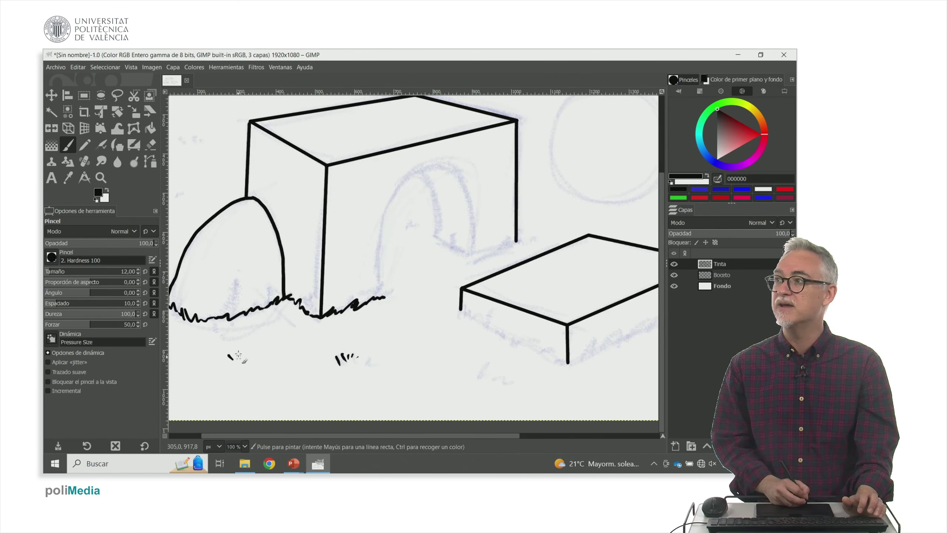
drag(293, 213, 377, 238)
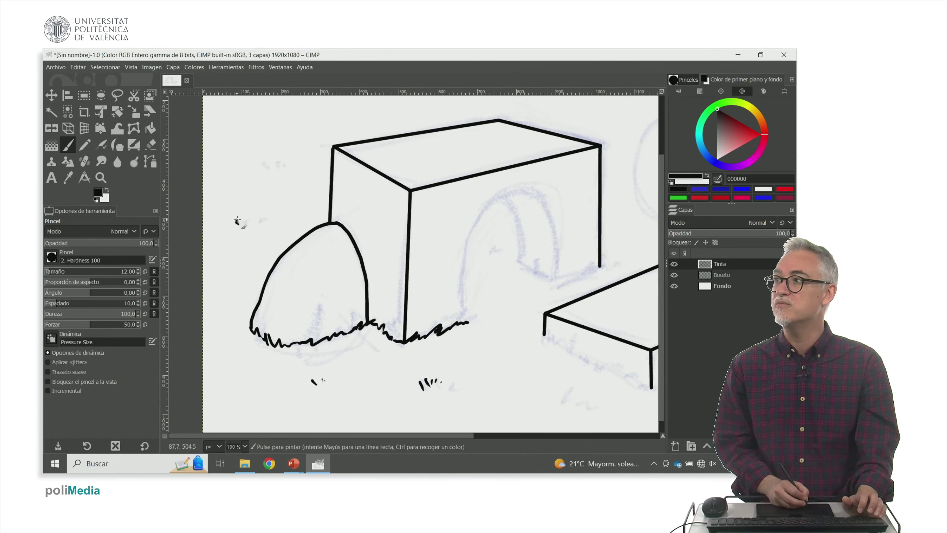
drag(264, 165, 280, 164)
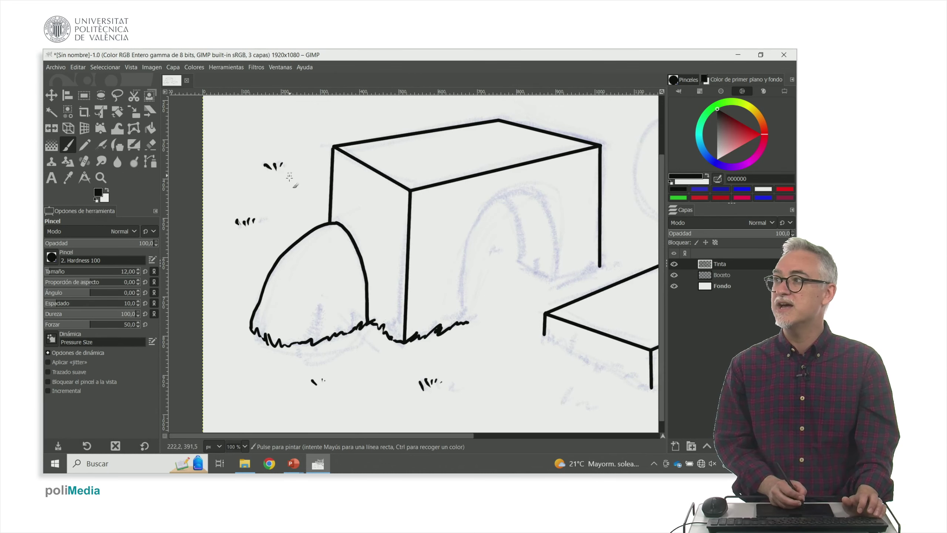
drag(376, 234, 233, 280)
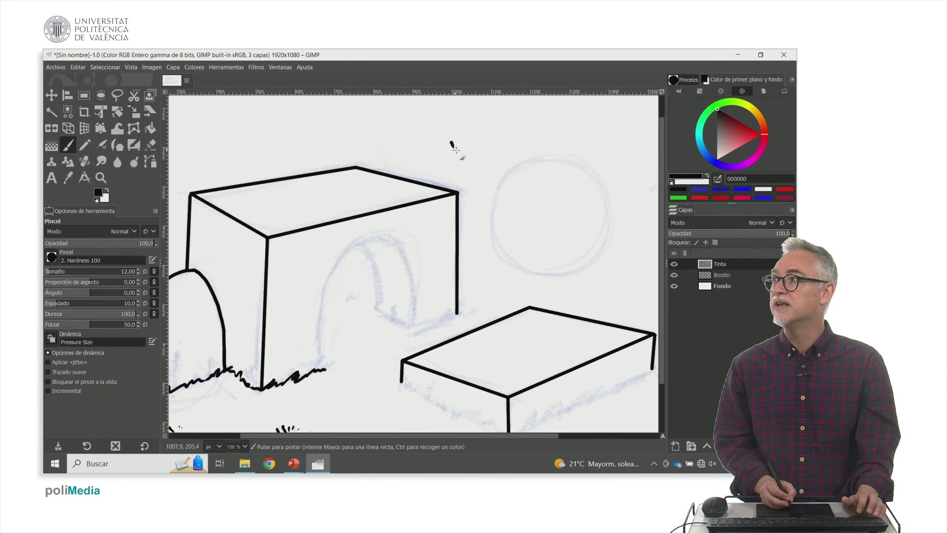
drag(451, 200, 337, 113)
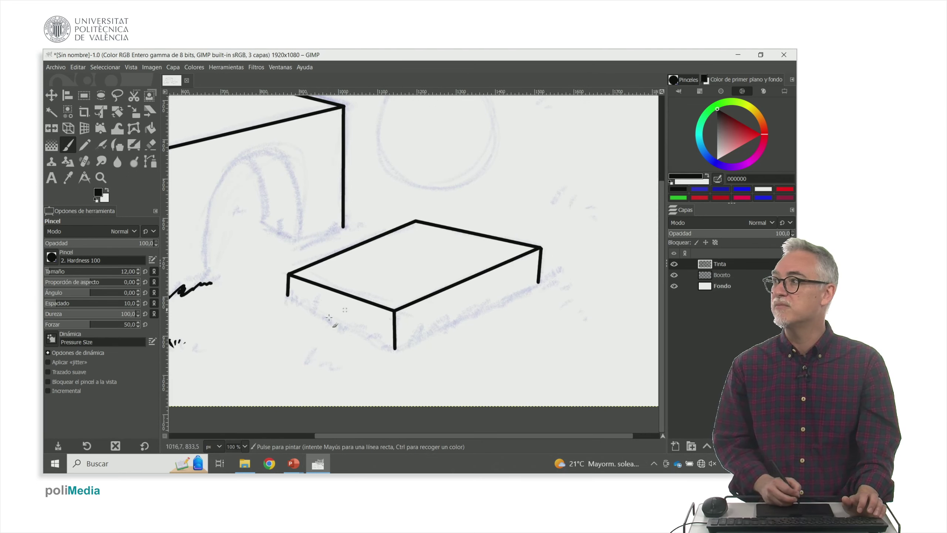
drag(306, 364, 315, 359)
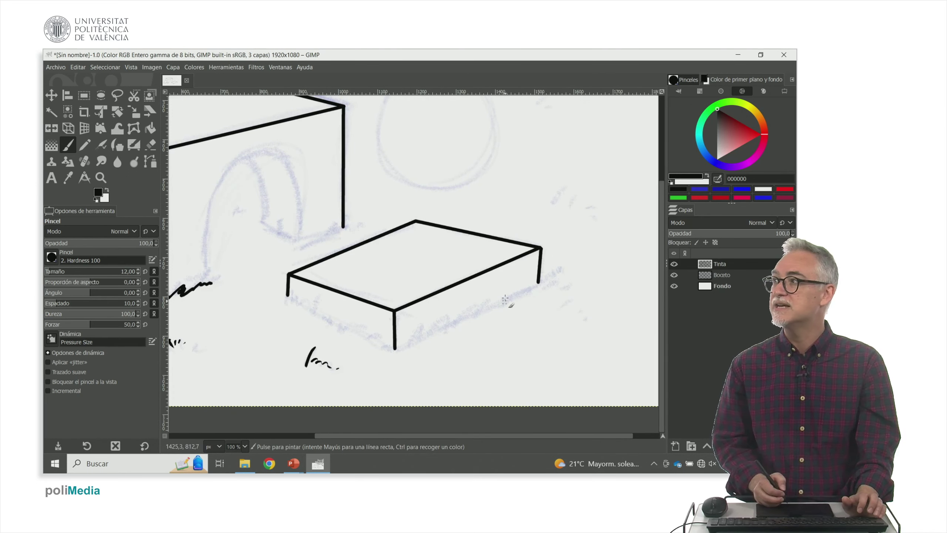
drag(505, 299, 376, 307)
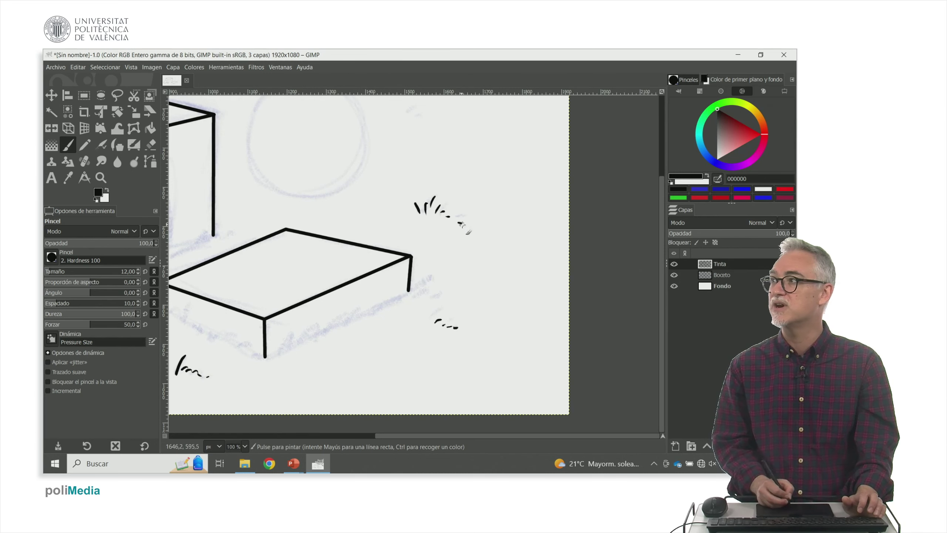
drag(462, 223, 555, 233)
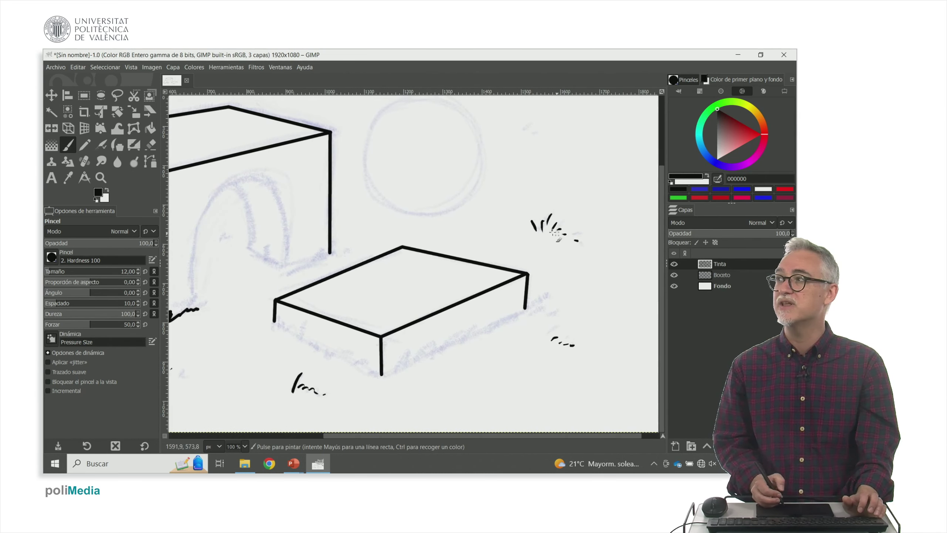
drag(327, 248, 345, 226)
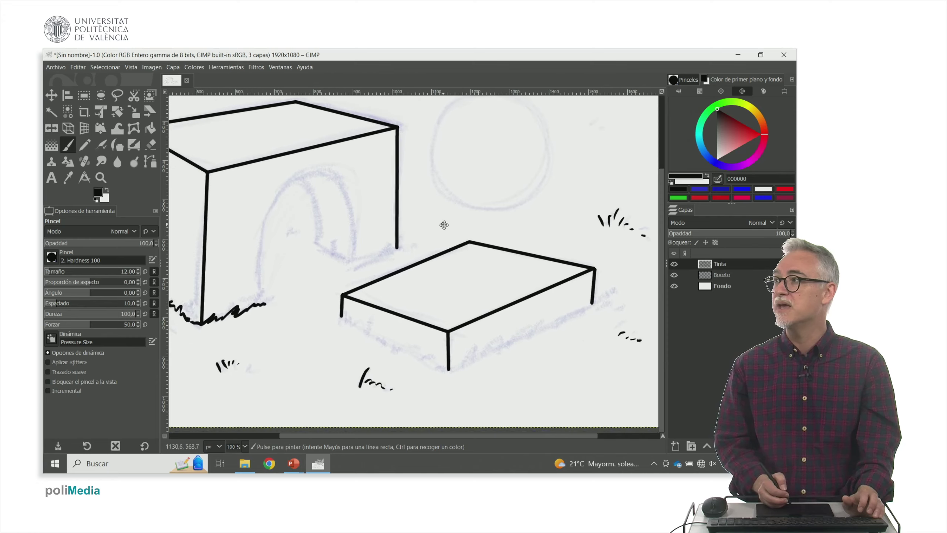
Ink the arch's side line and inner curve, with grass tufts by the block's corner.
drag(267, 313, 324, 182)
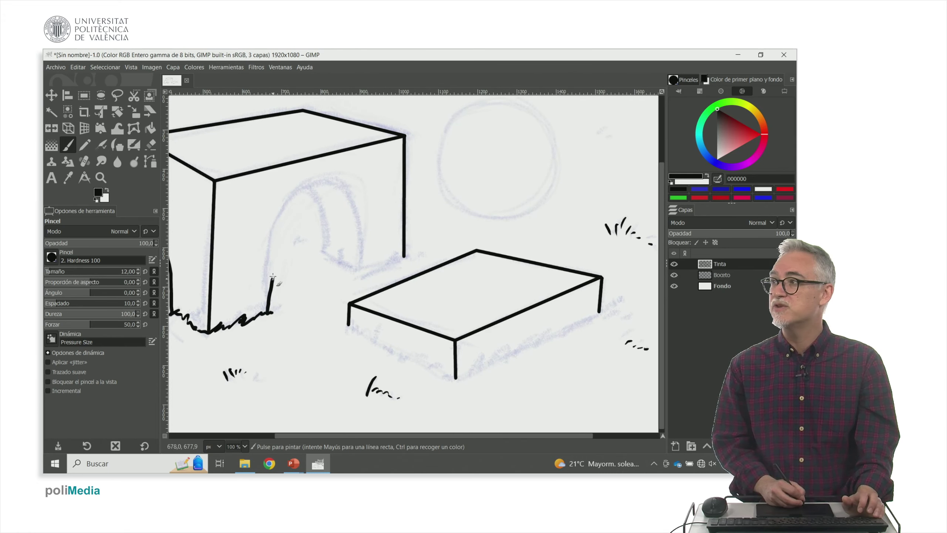
drag(355, 217, 357, 266)
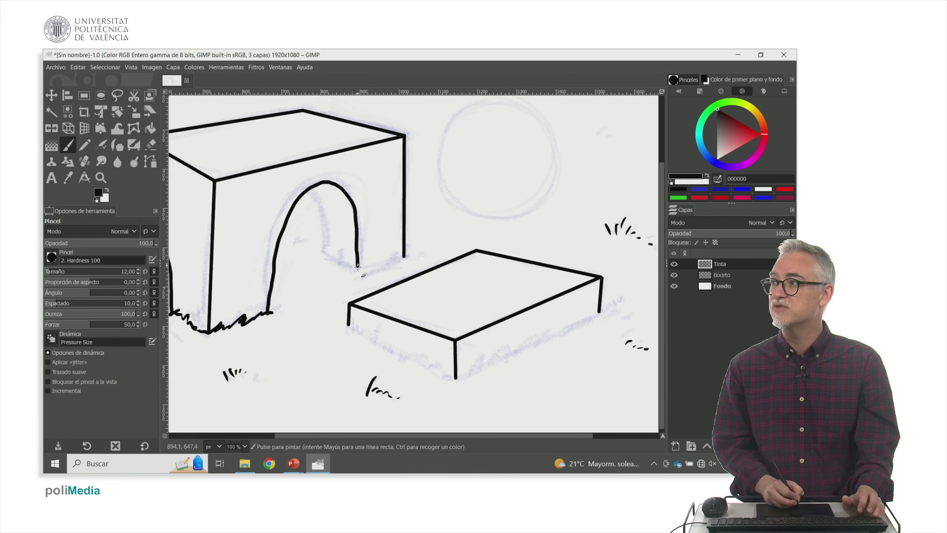
drag(308, 190, 328, 217)
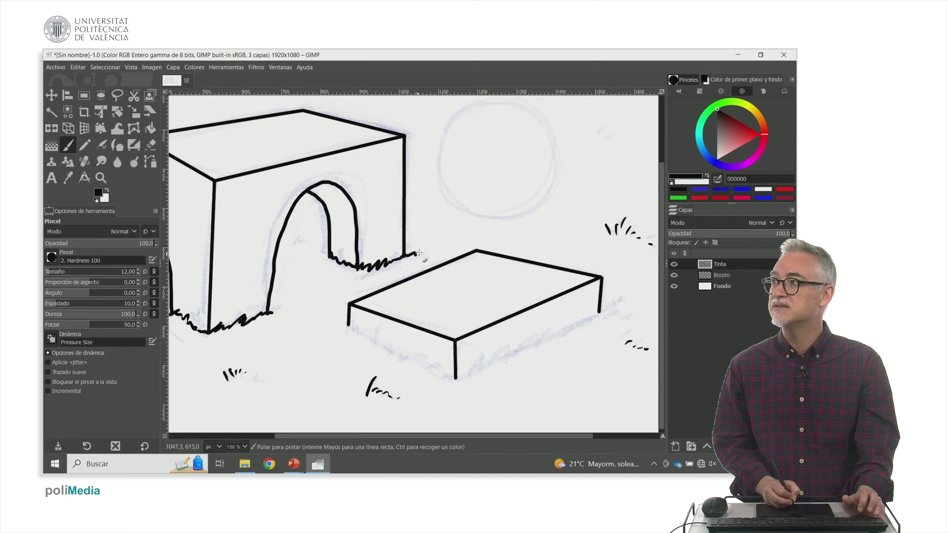
drag(417, 249, 436, 250)
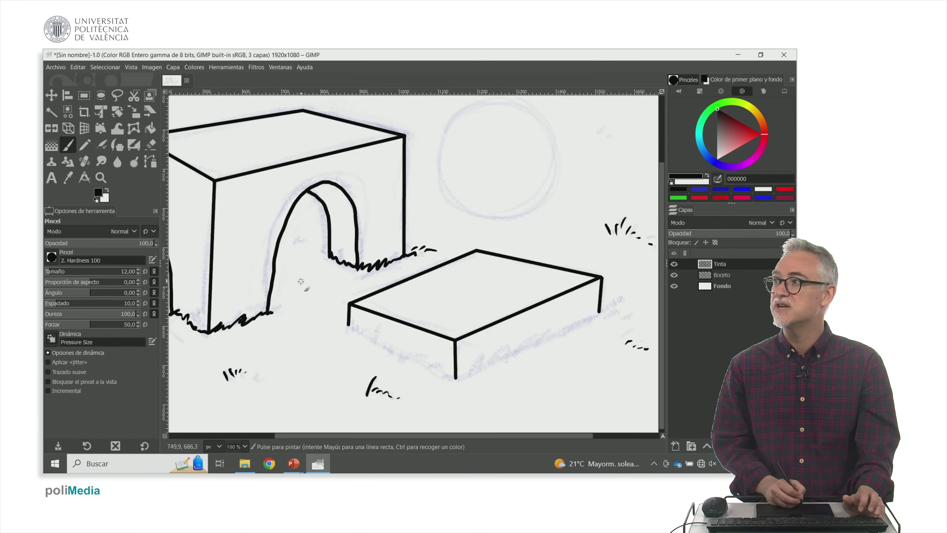
Add grass zigzags along the flat box's lower and right edges.
scroll(283, 242, down, 2)
scroll(283, 242, right, 5)
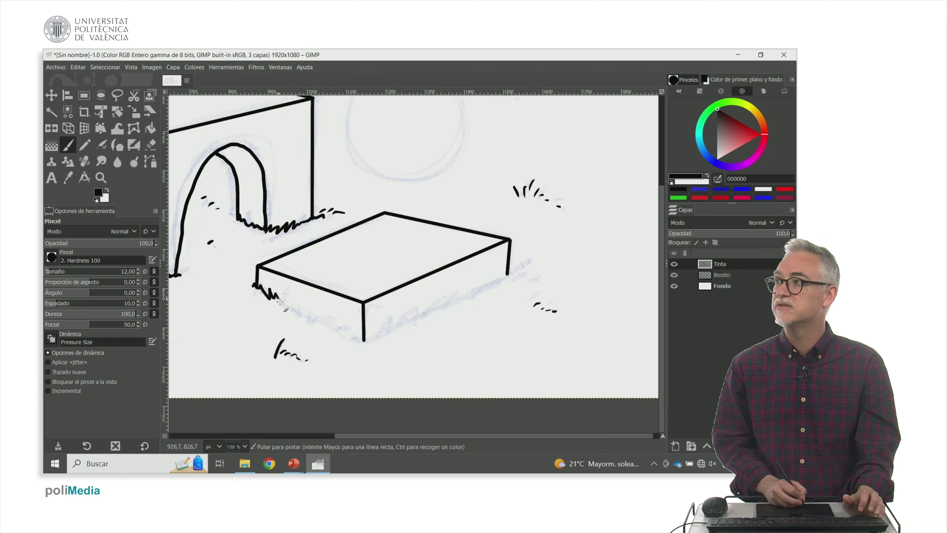
drag(324, 325, 340, 330)
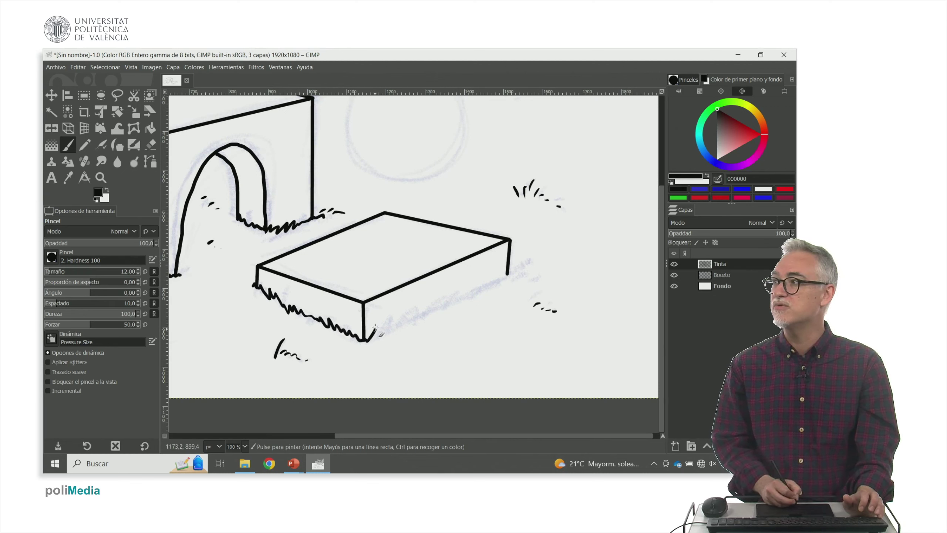
drag(396, 328, 416, 318)
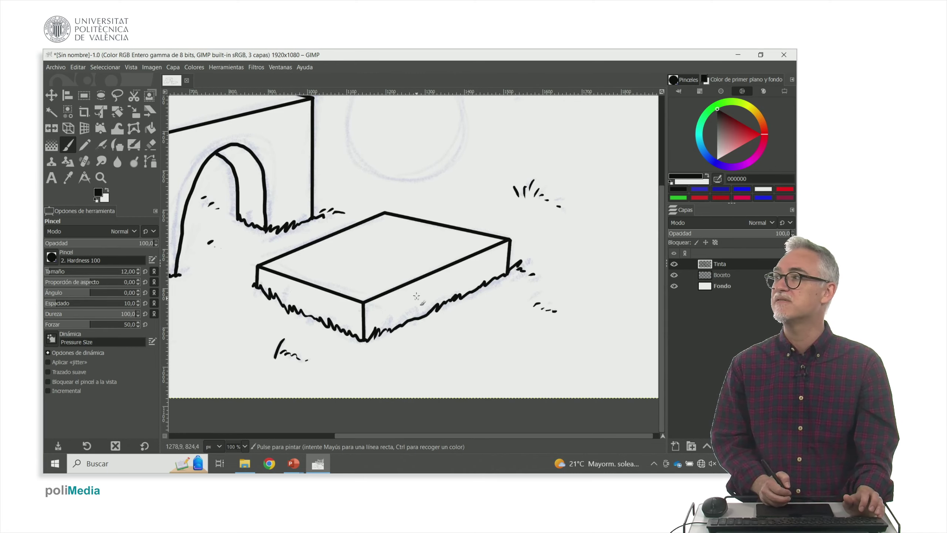
drag(416, 296, 354, 320)
drag(518, 266, 523, 269)
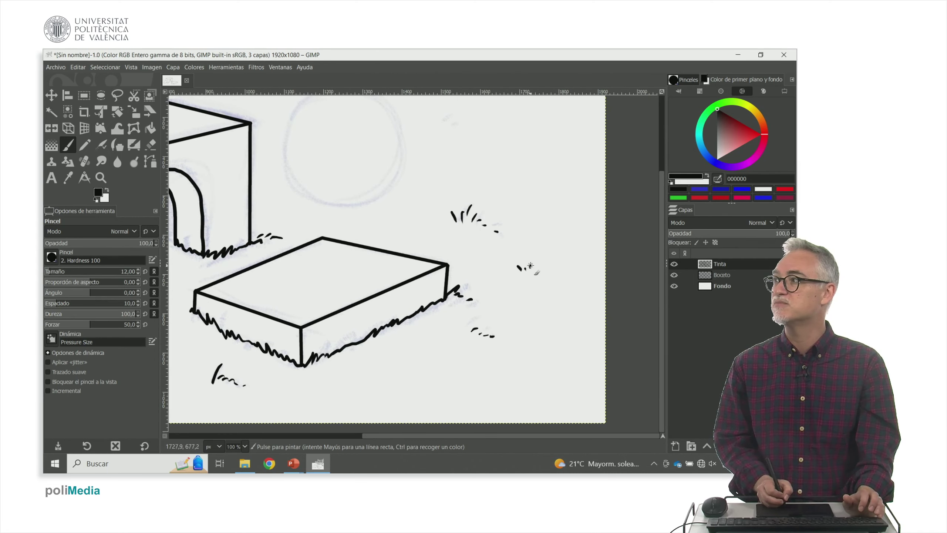
drag(485, 220, 518, 249)
mouse_move(429, 156)
mouse_down()
mouse_move(501, 236)
mouse_move(509, 227)
mouse_up()
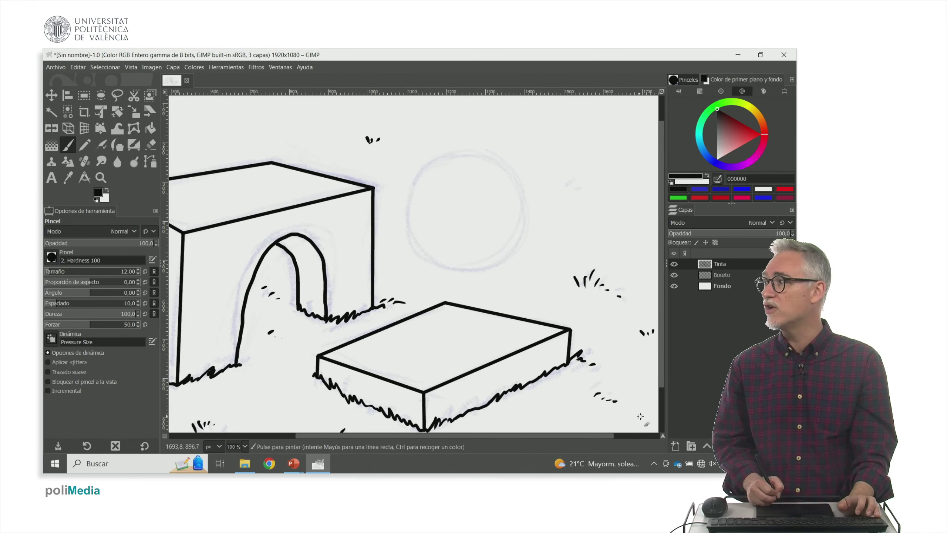
Create a new layer named Bola Tinta.
click(673, 449)
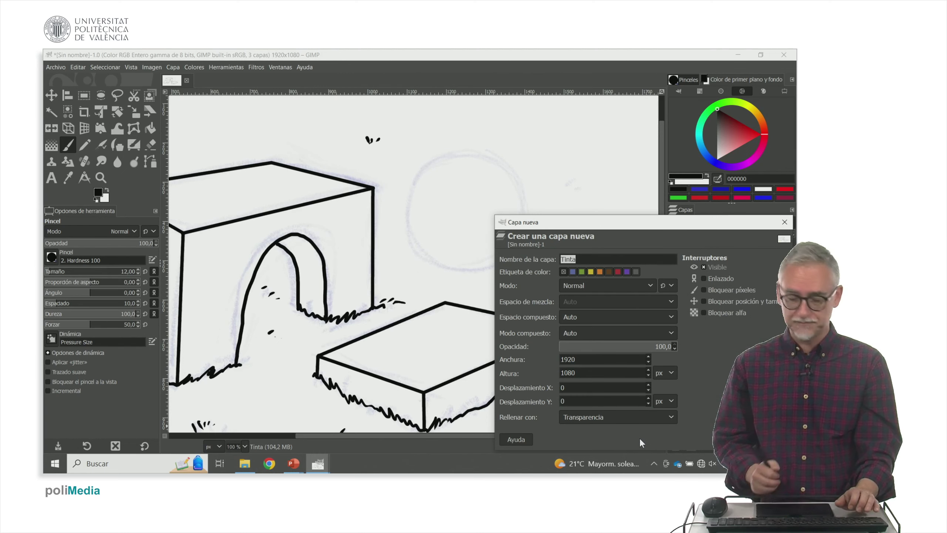
text(Bola )
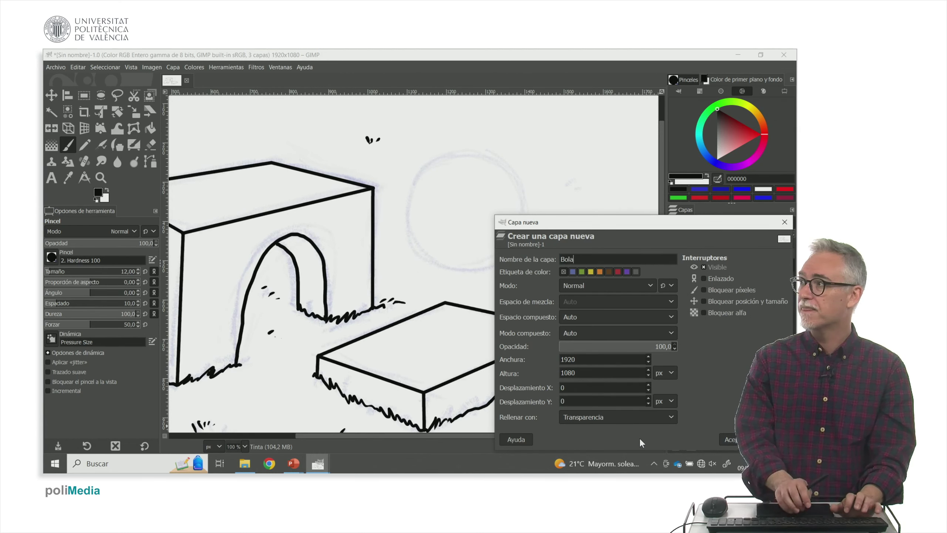
text(Tinta)
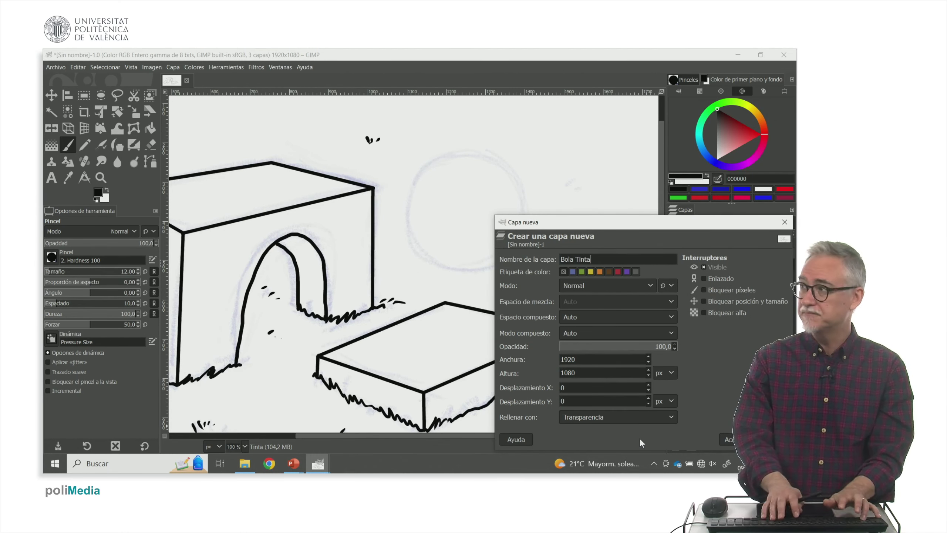
key(Return)
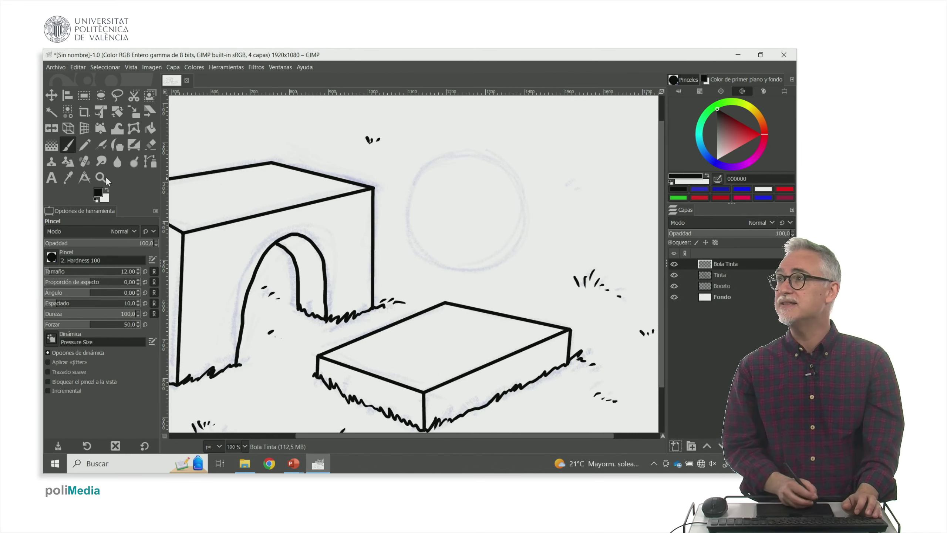
Select a circle over the sketched ball and fill it with solid black.
click(108, 96)
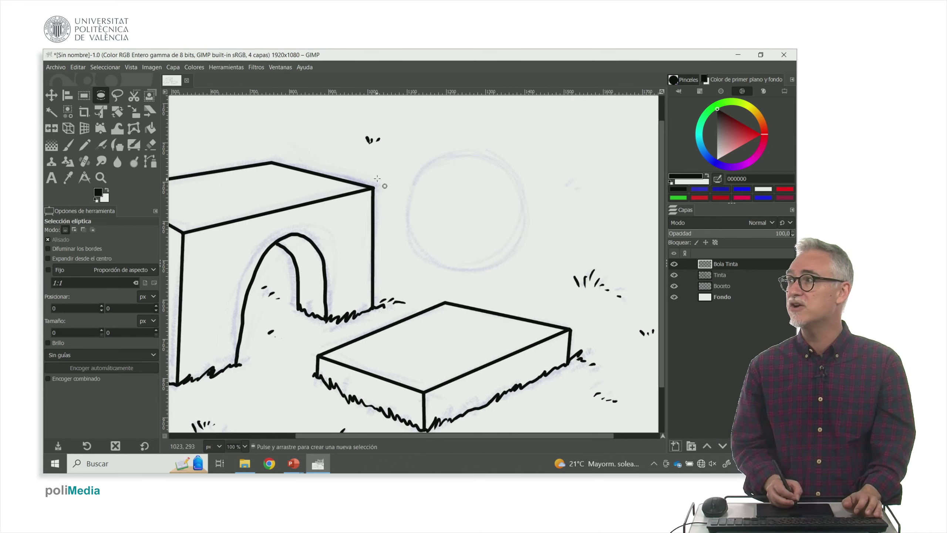
drag(408, 149, 527, 267)
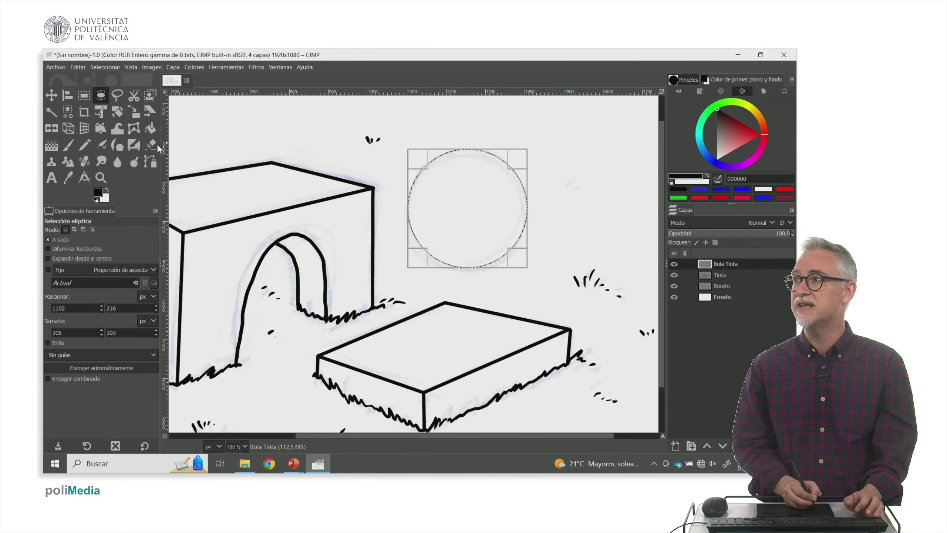
click(150, 128)
click(458, 213)
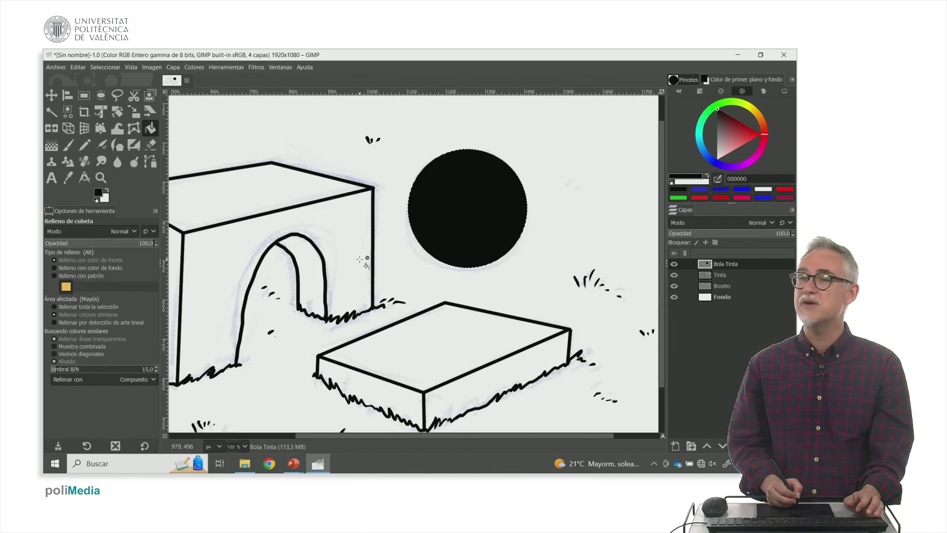
Shrink the disc selection by 8 px and clear its inside, leaving a thin black ring.
click(109, 66)
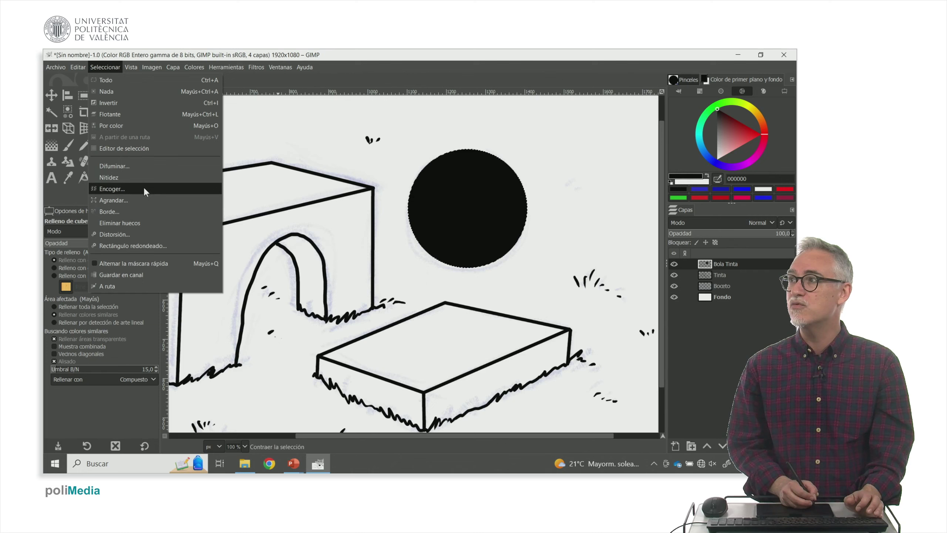
click(143, 188)
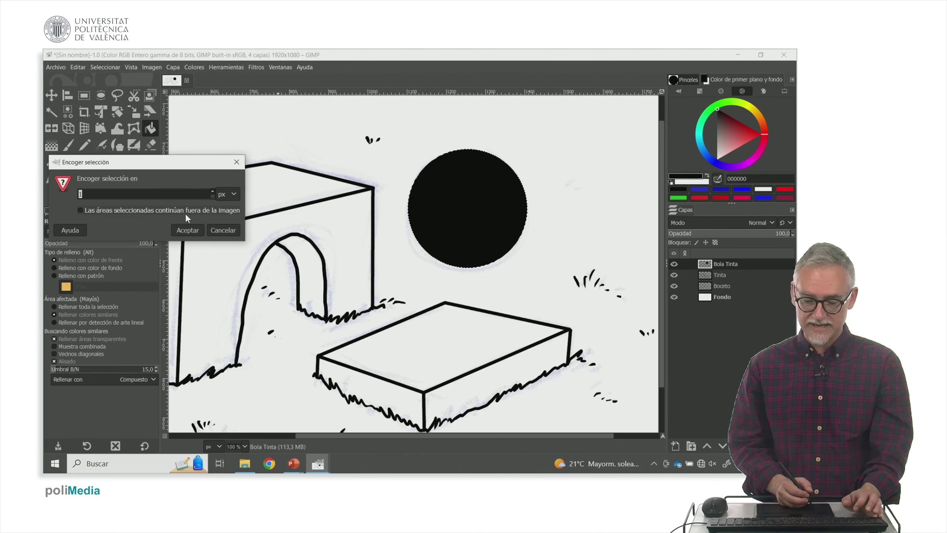
text(8)
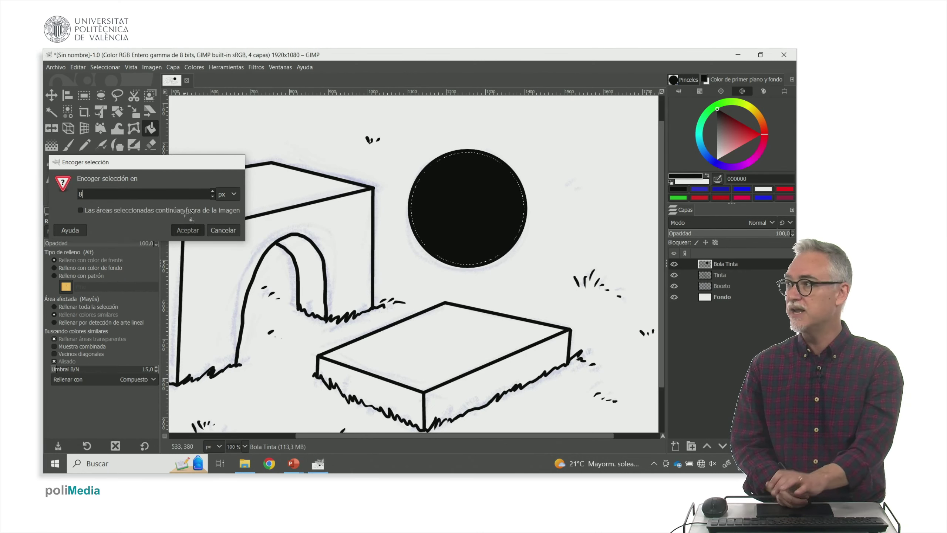
key(Return)
key(Delete)
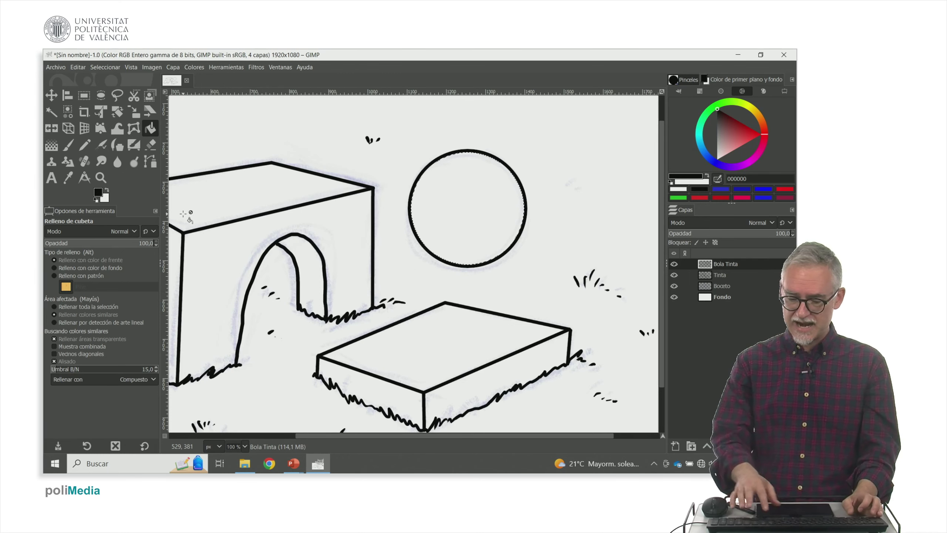
Zoom out to the whole drawing, return to the Paintbrush, and switch to the presentation.
key(minus)
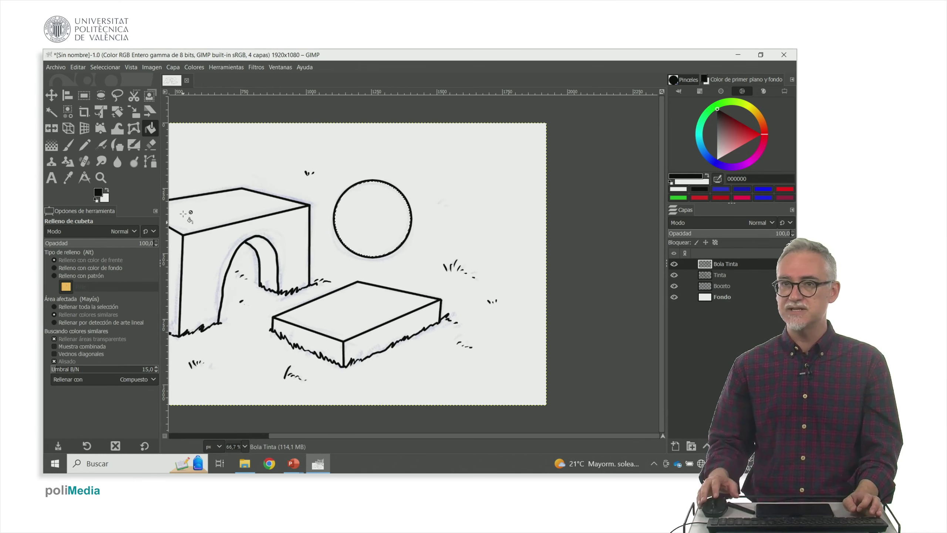
key(p)
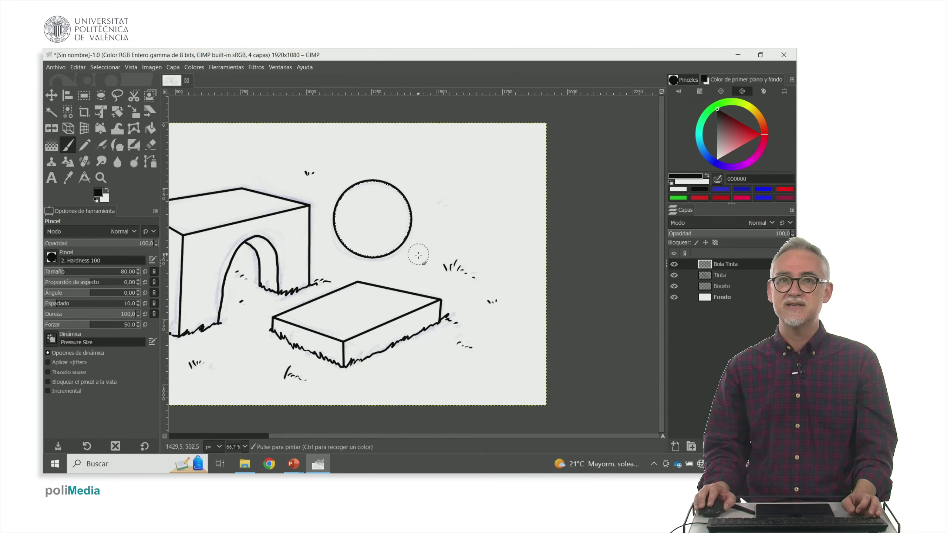
drag(419, 256, 469, 279)
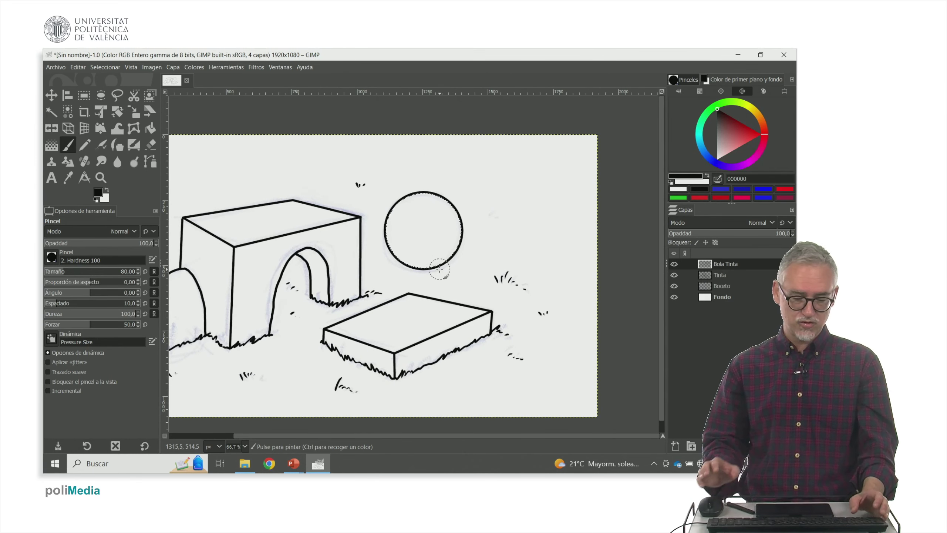
key(alt+Tab)
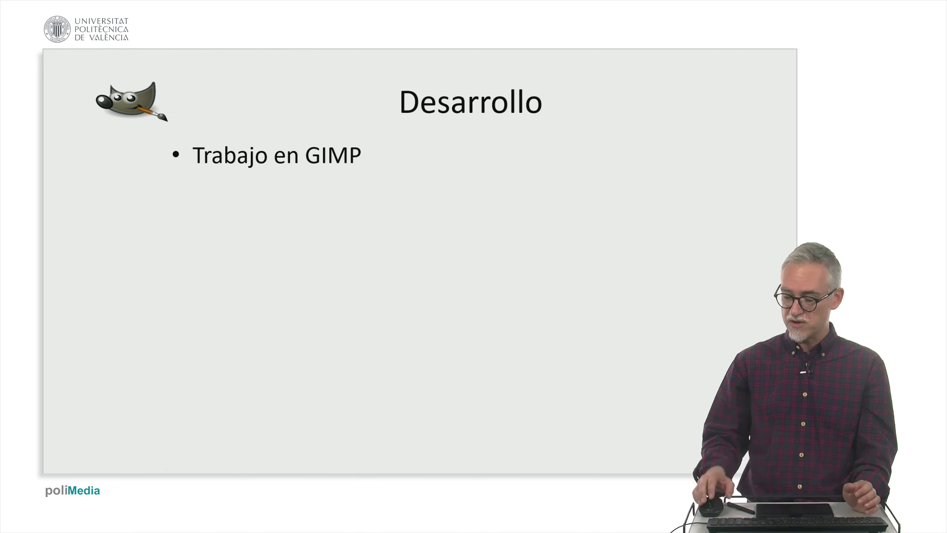
Move the PowerPoint presentation back one slide.
key(Left)
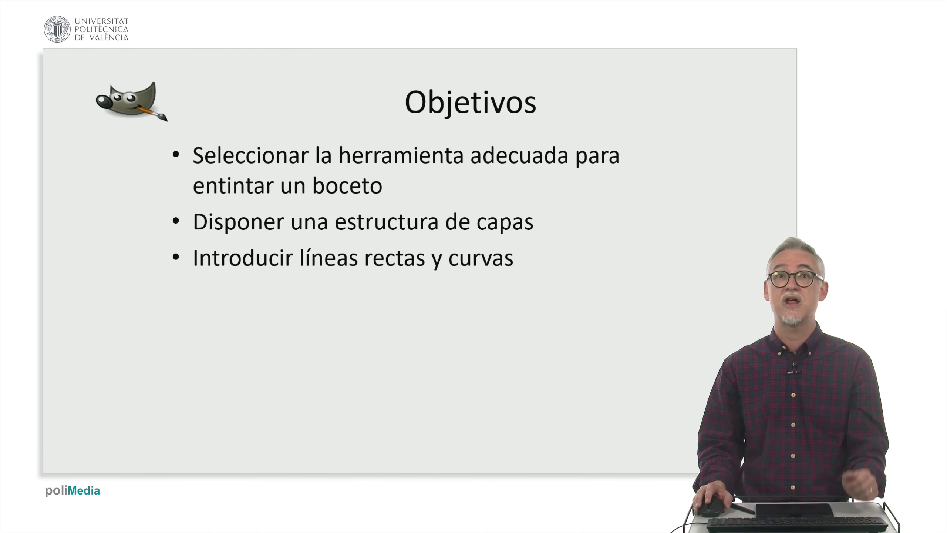